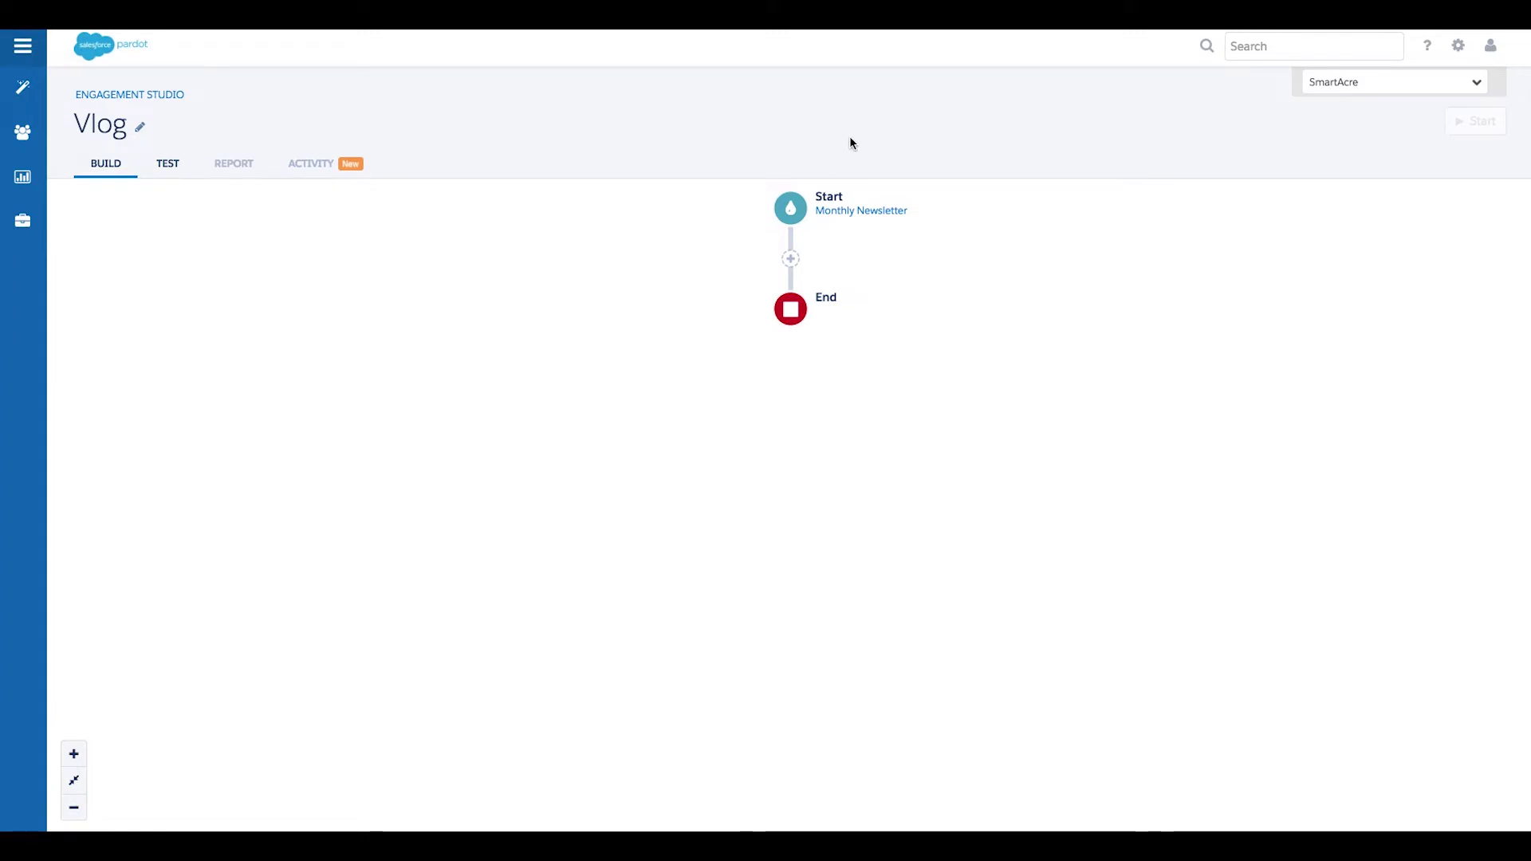
- Add a Send Email action after Start using the 3 Part Sales Template email
left_click(792, 262)
left_click(727, 314)
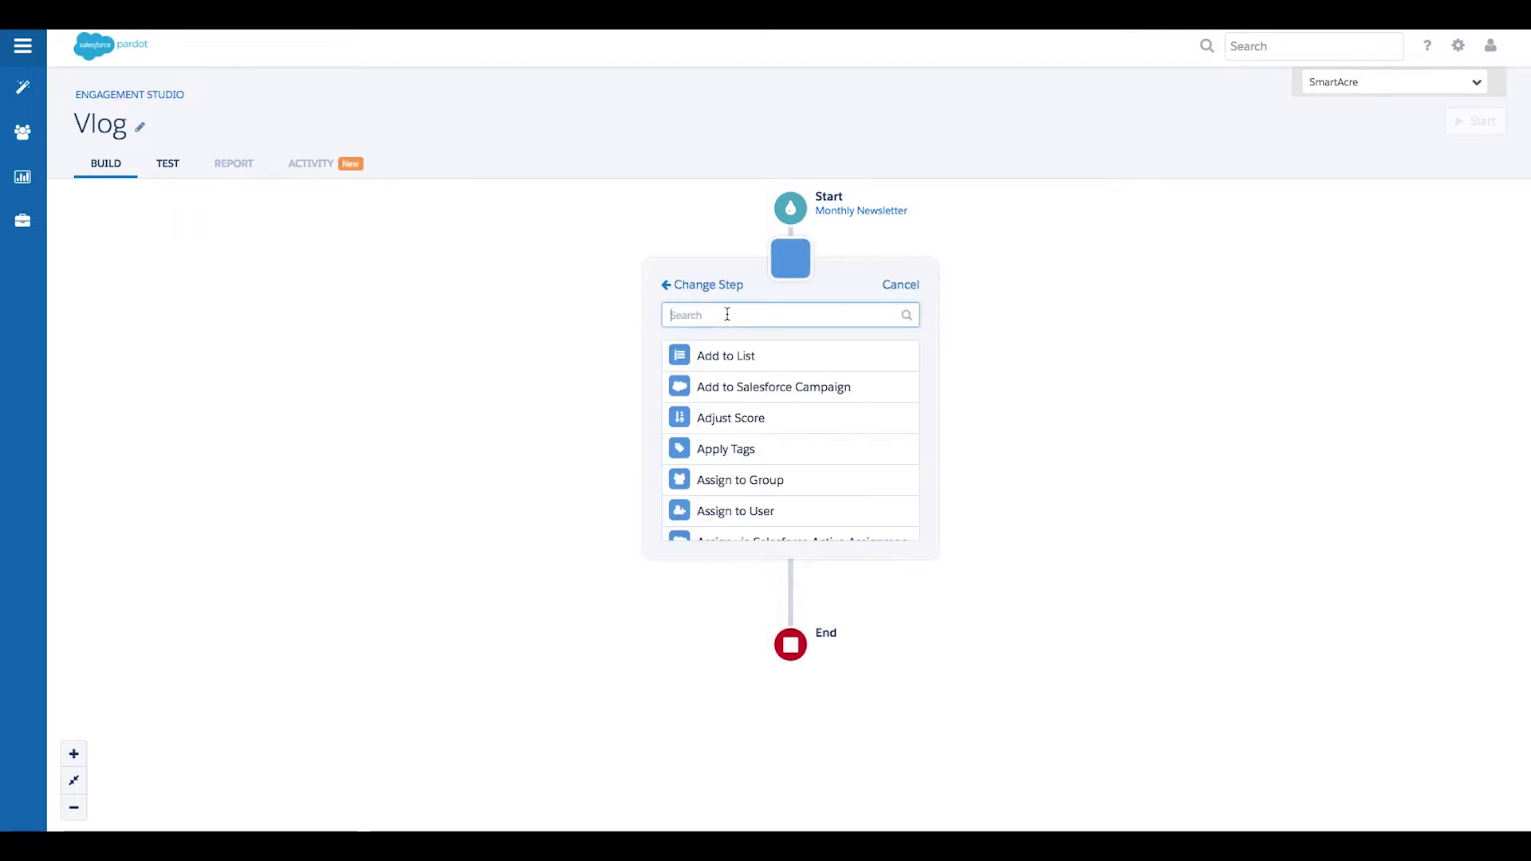
scroll(793, 358, "down", 1)
scroll(795, 359, "down", 4)
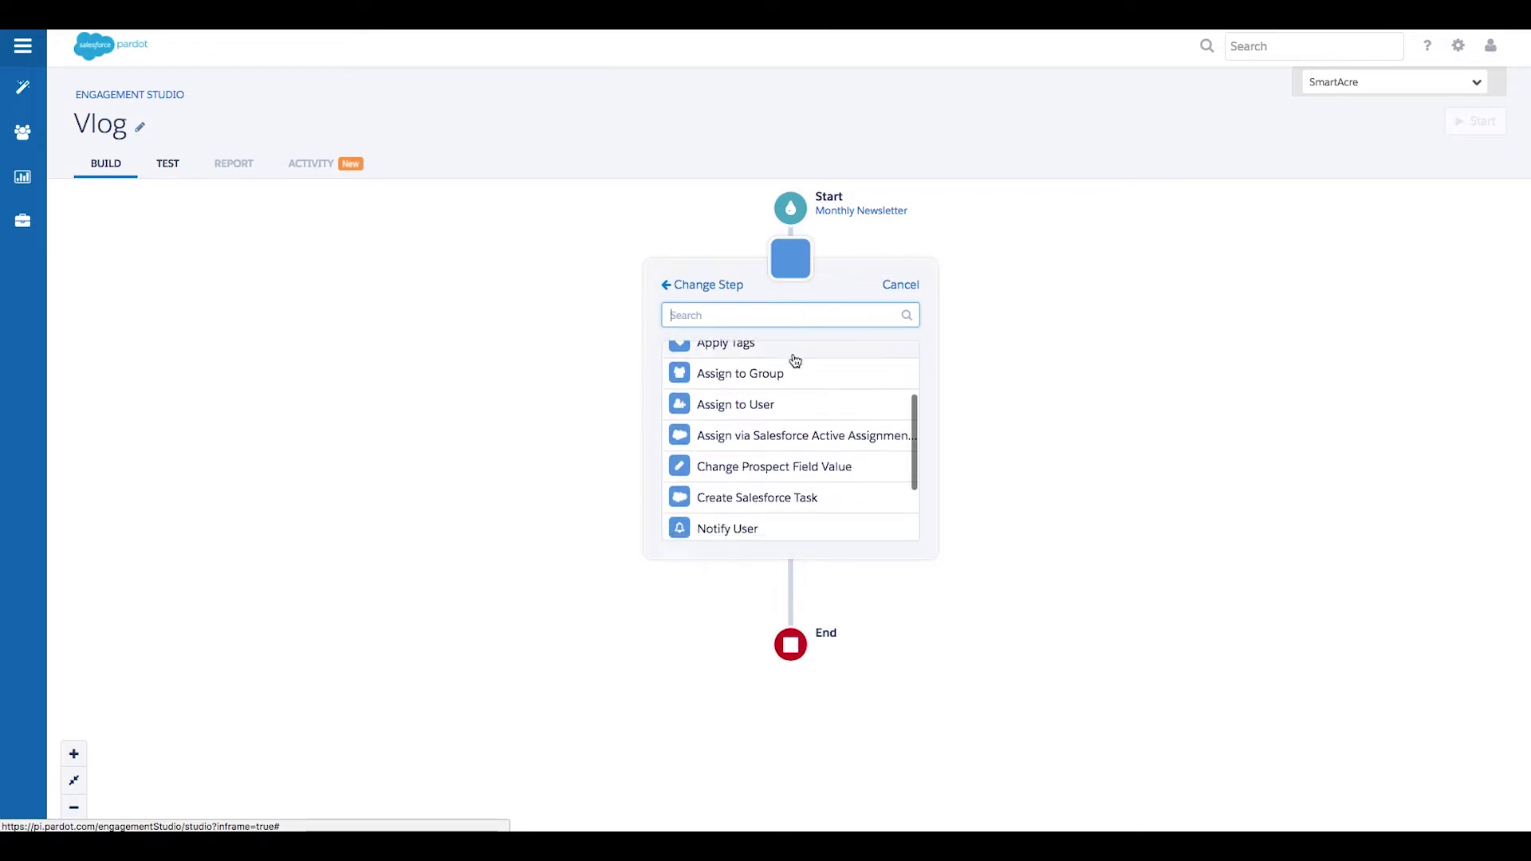
scroll(795, 361, "down", 2)
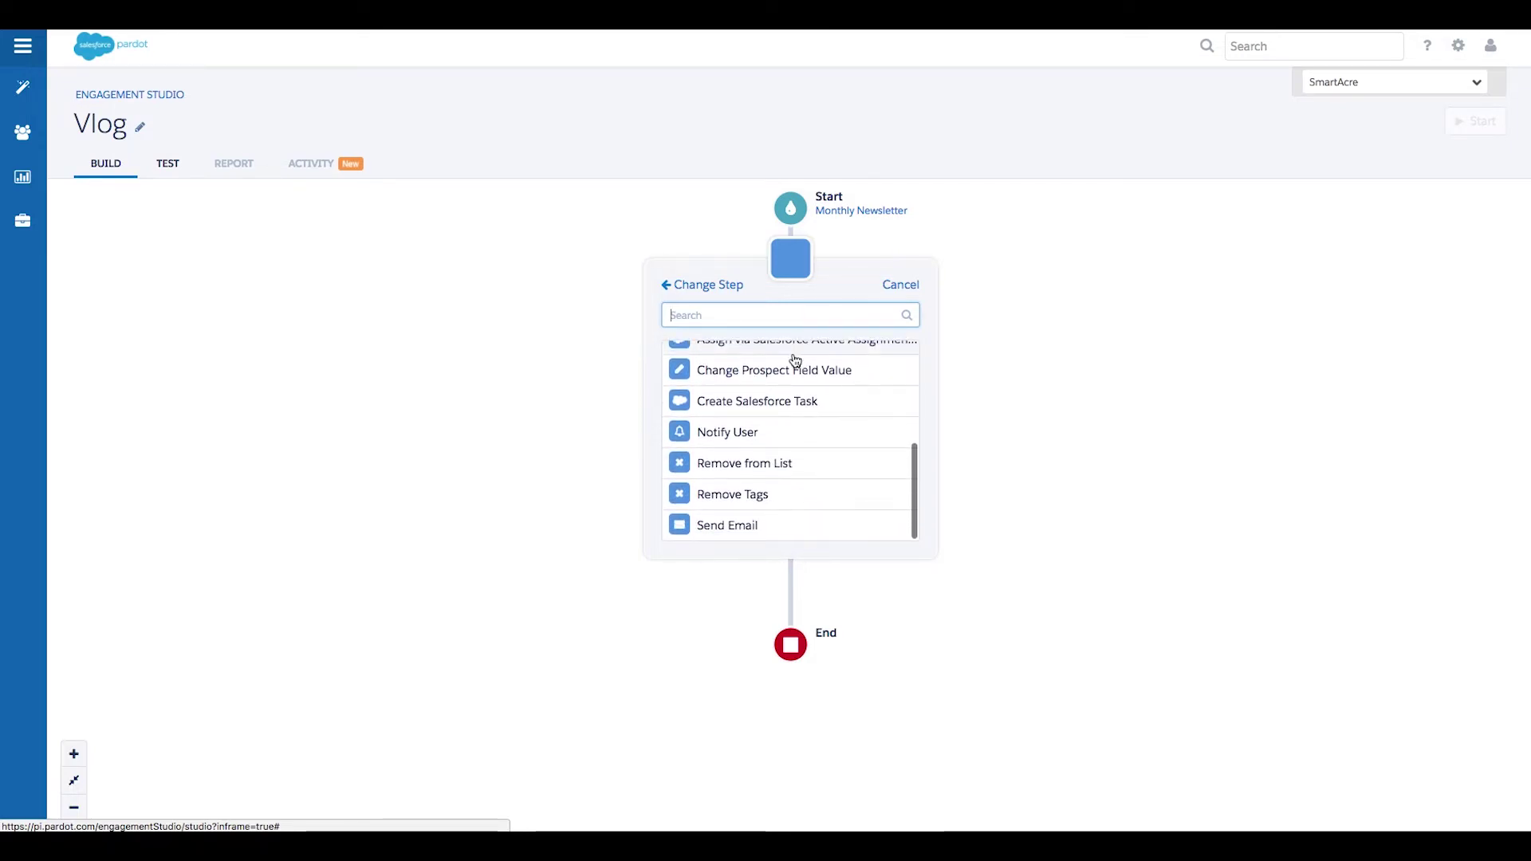
scroll(794, 360, "up", 4)
scroll(794, 359, "up", 3)
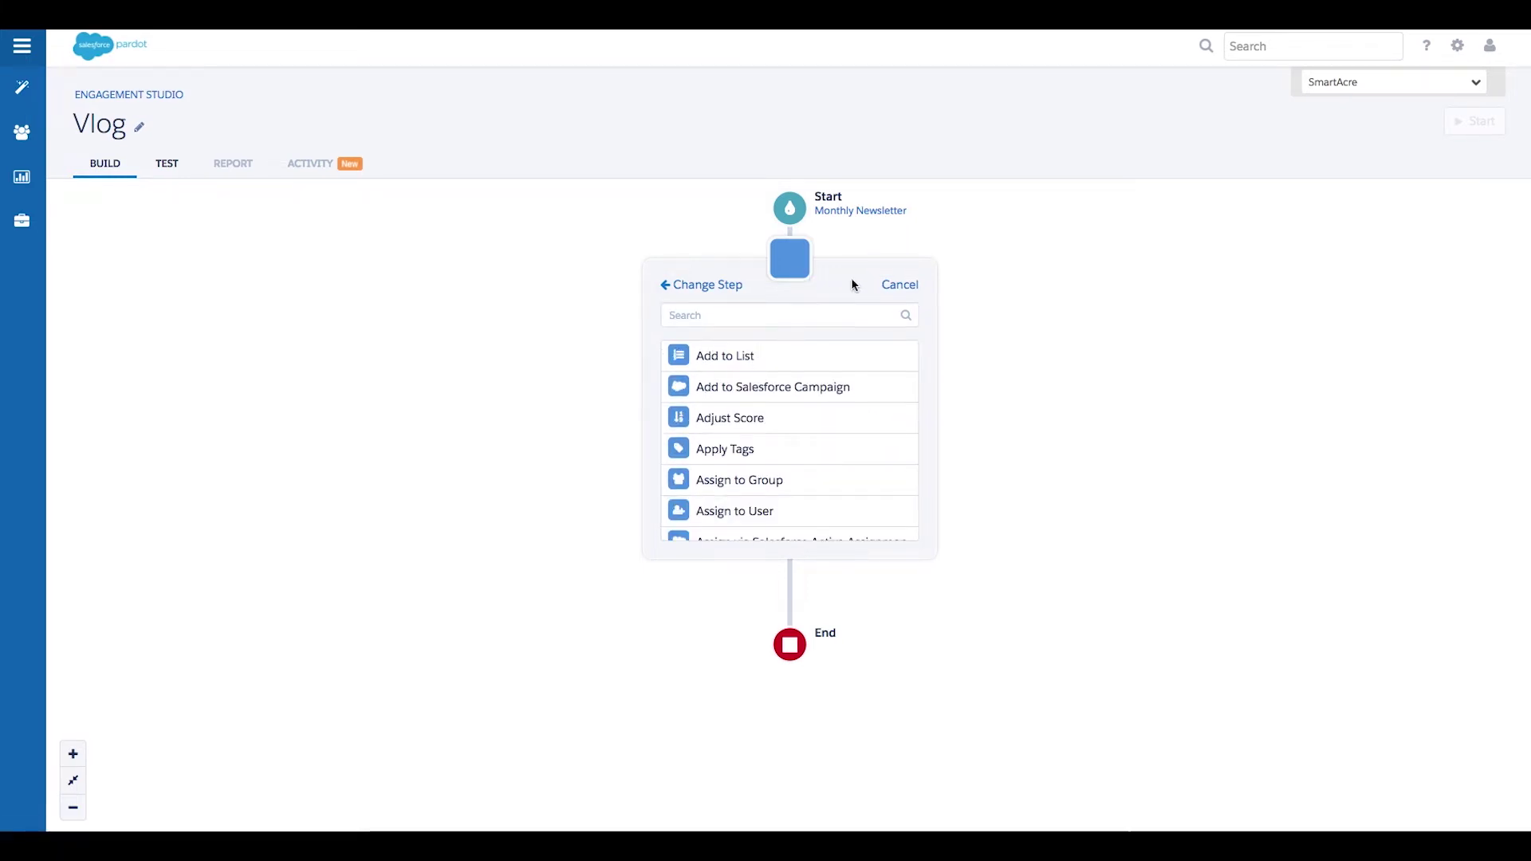
scroll(834, 369, "down", 5)
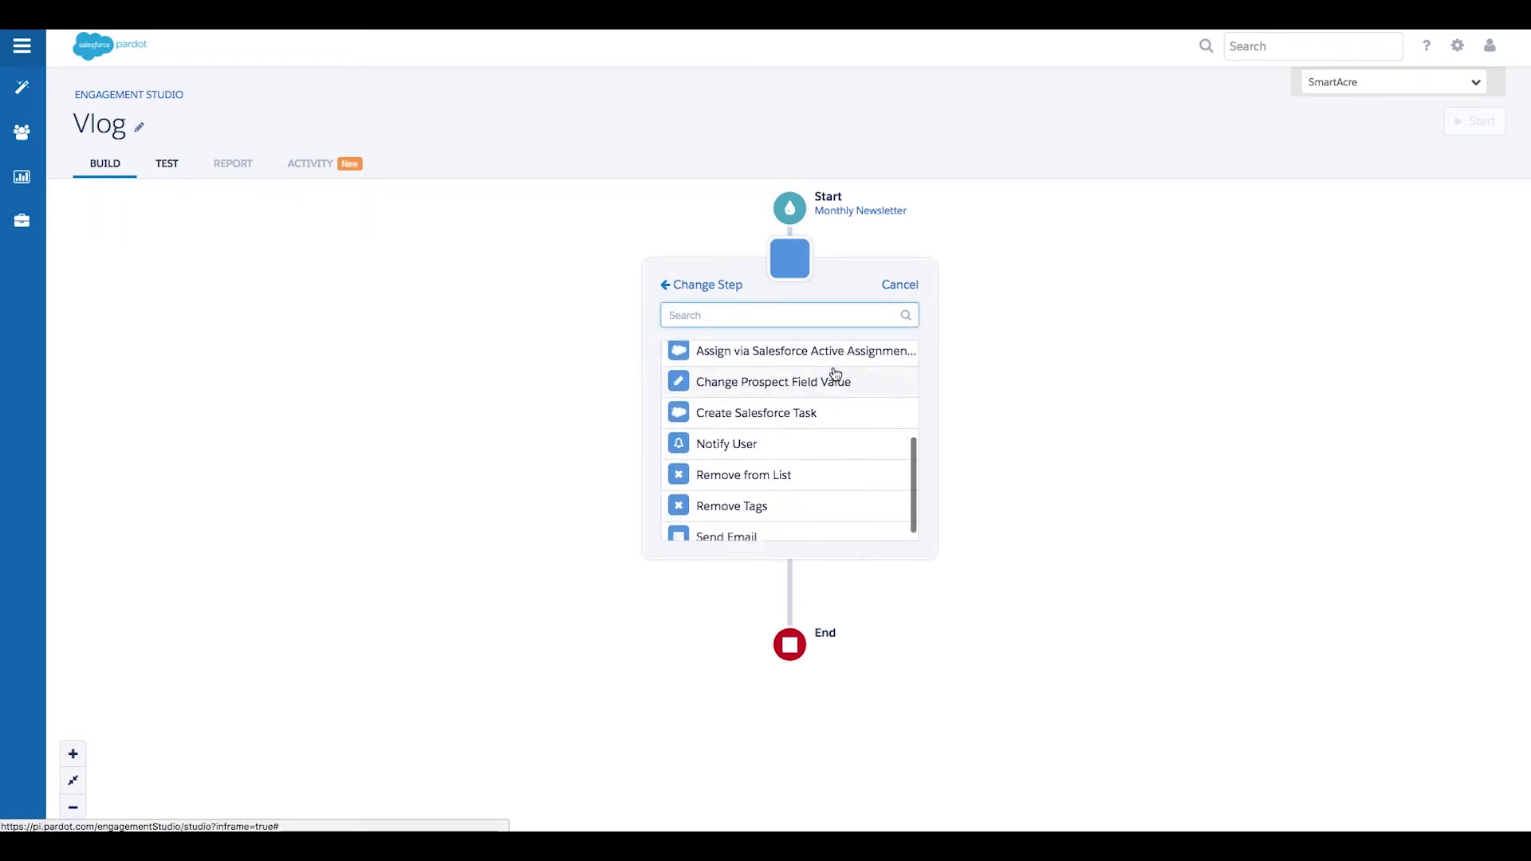
scroll(829, 379, "down", 1)
left_click(779, 531)
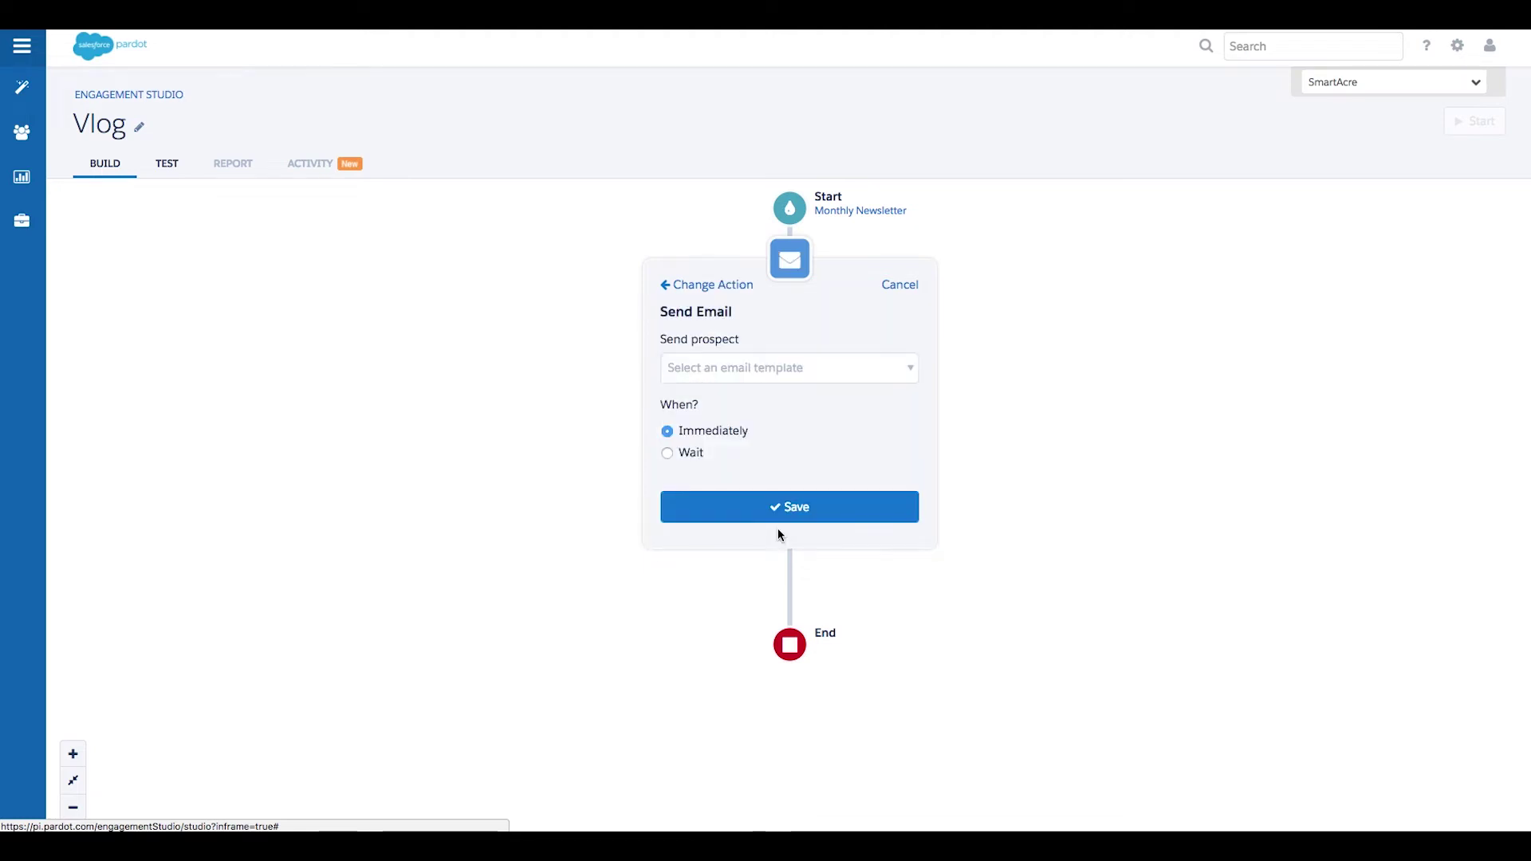
left_click(778, 375)
left_click(763, 467)
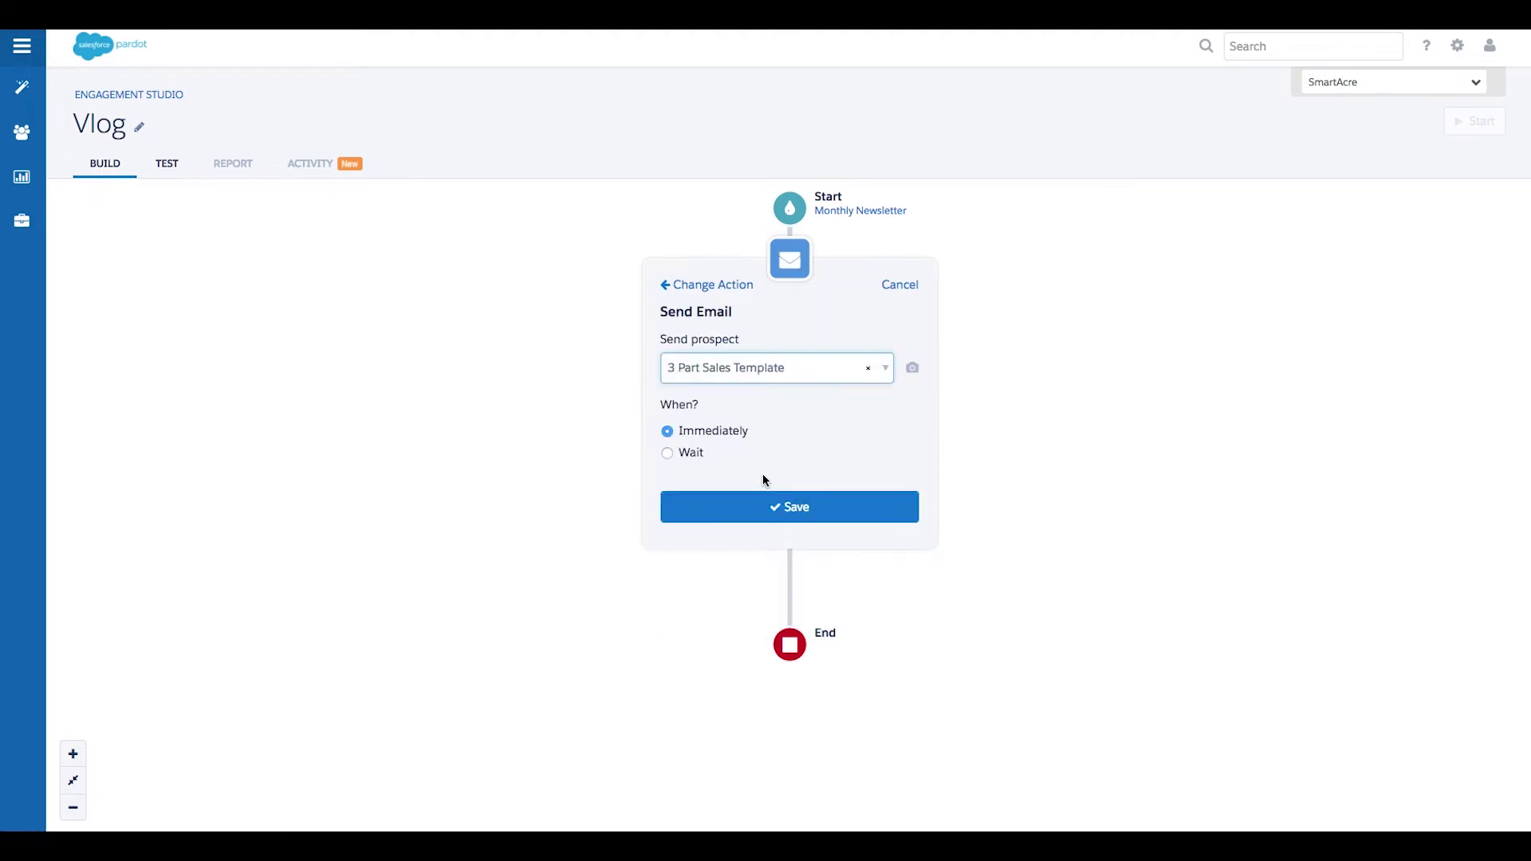
- Delay the email by 3 days and save the step
left_click(692, 461)
left_click(706, 471)
type("3")
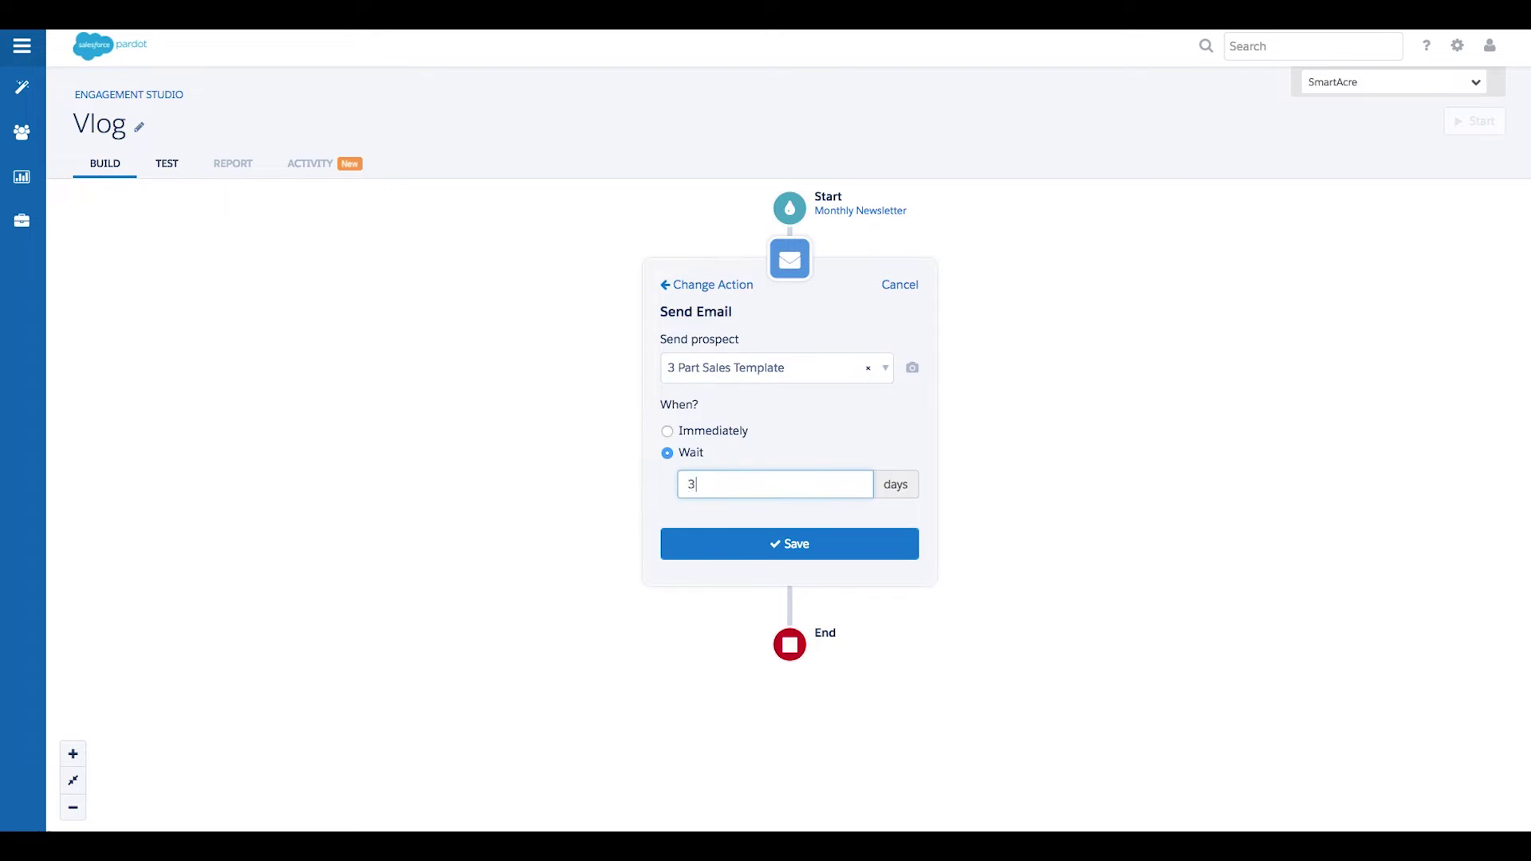
left_click(782, 551)
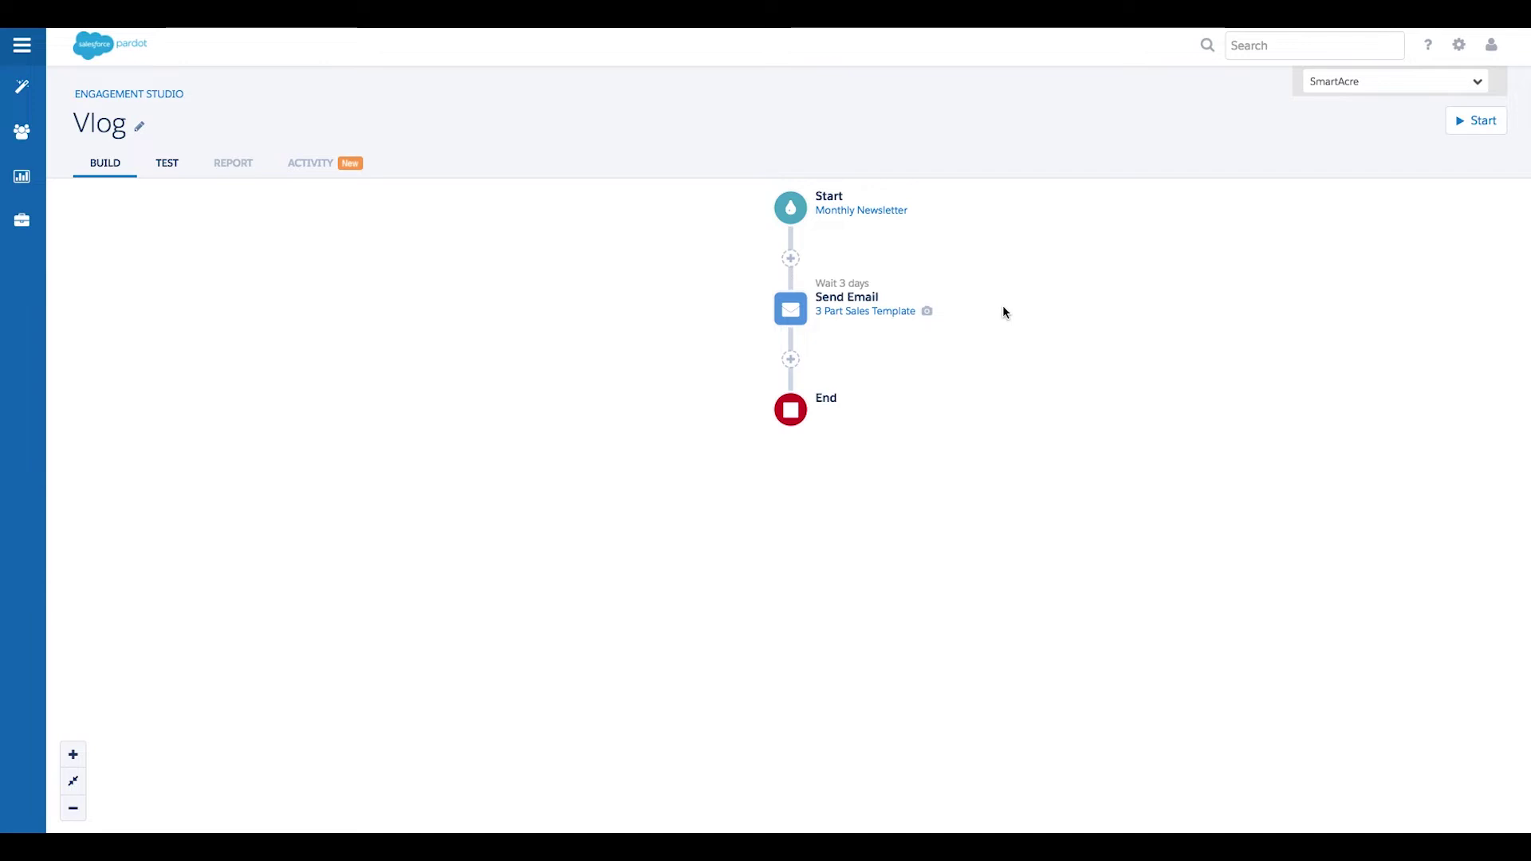
left_click(794, 362)
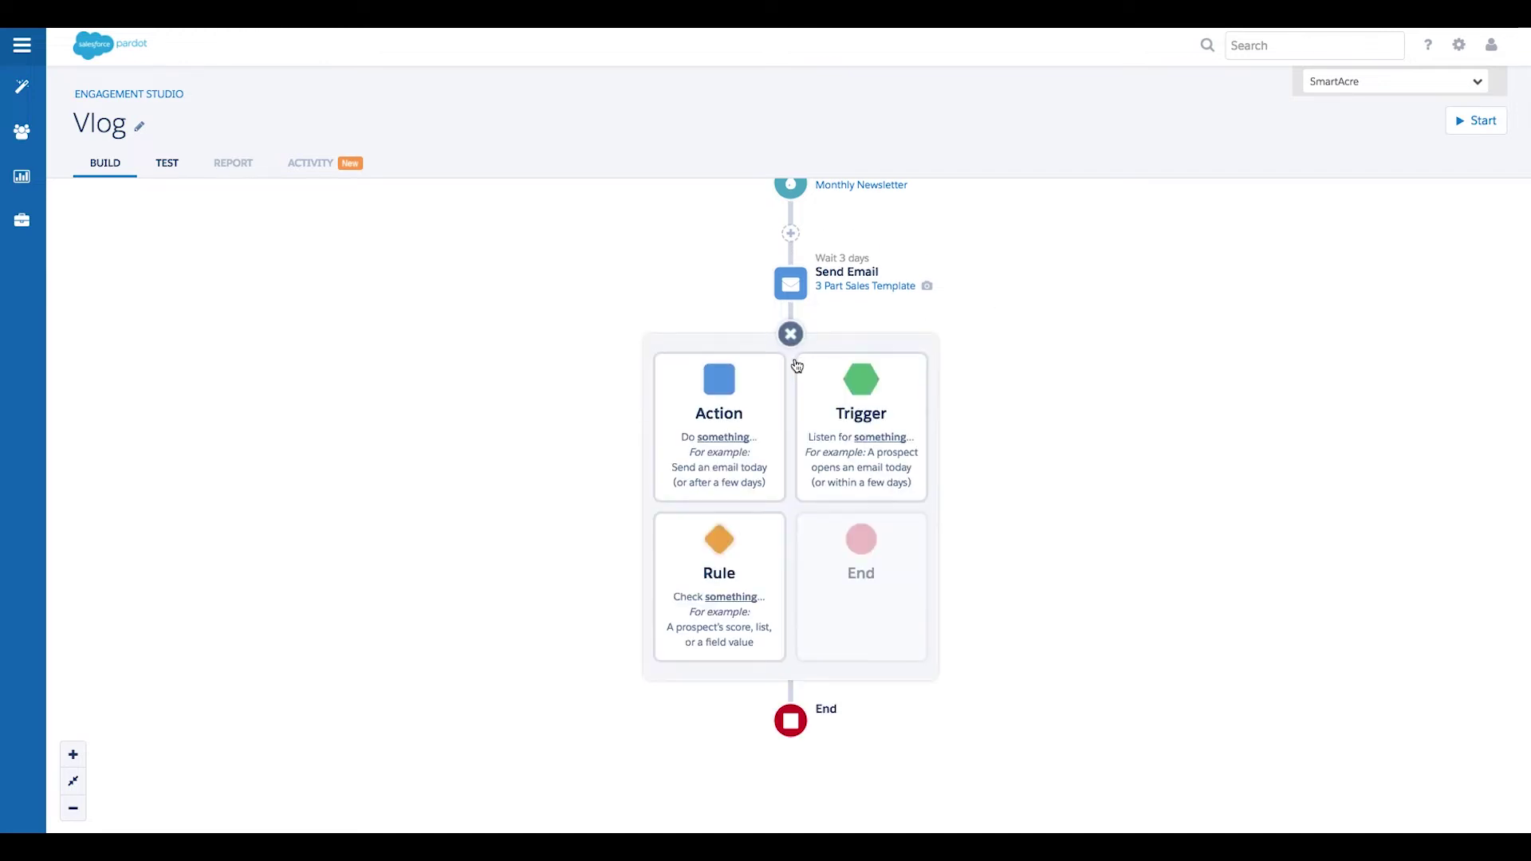
left_click(861, 389)
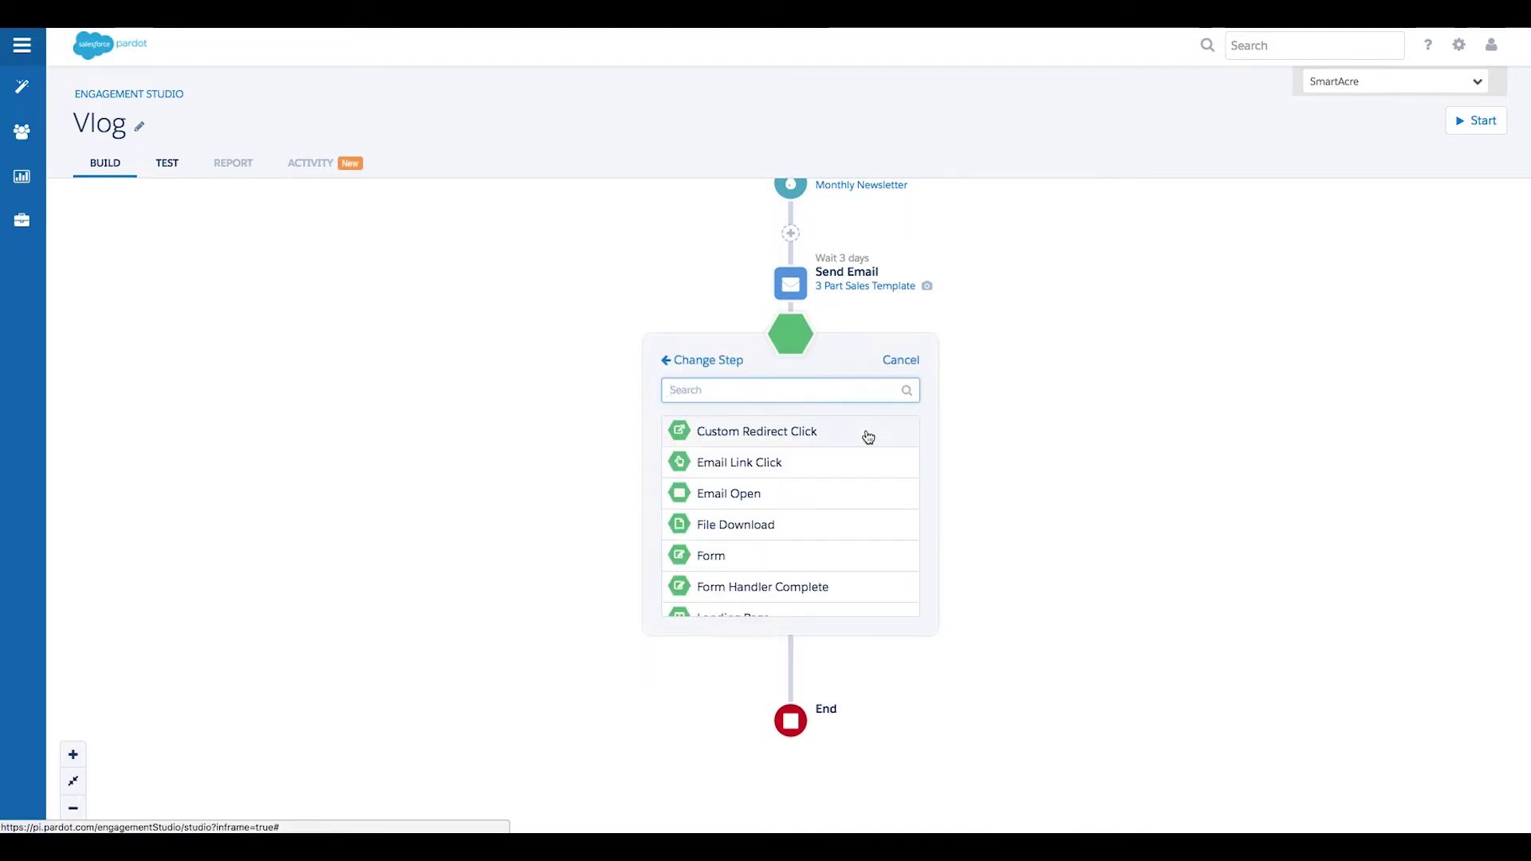
scroll(868, 437, "down", 1)
scroll(868, 437, "up", 1)
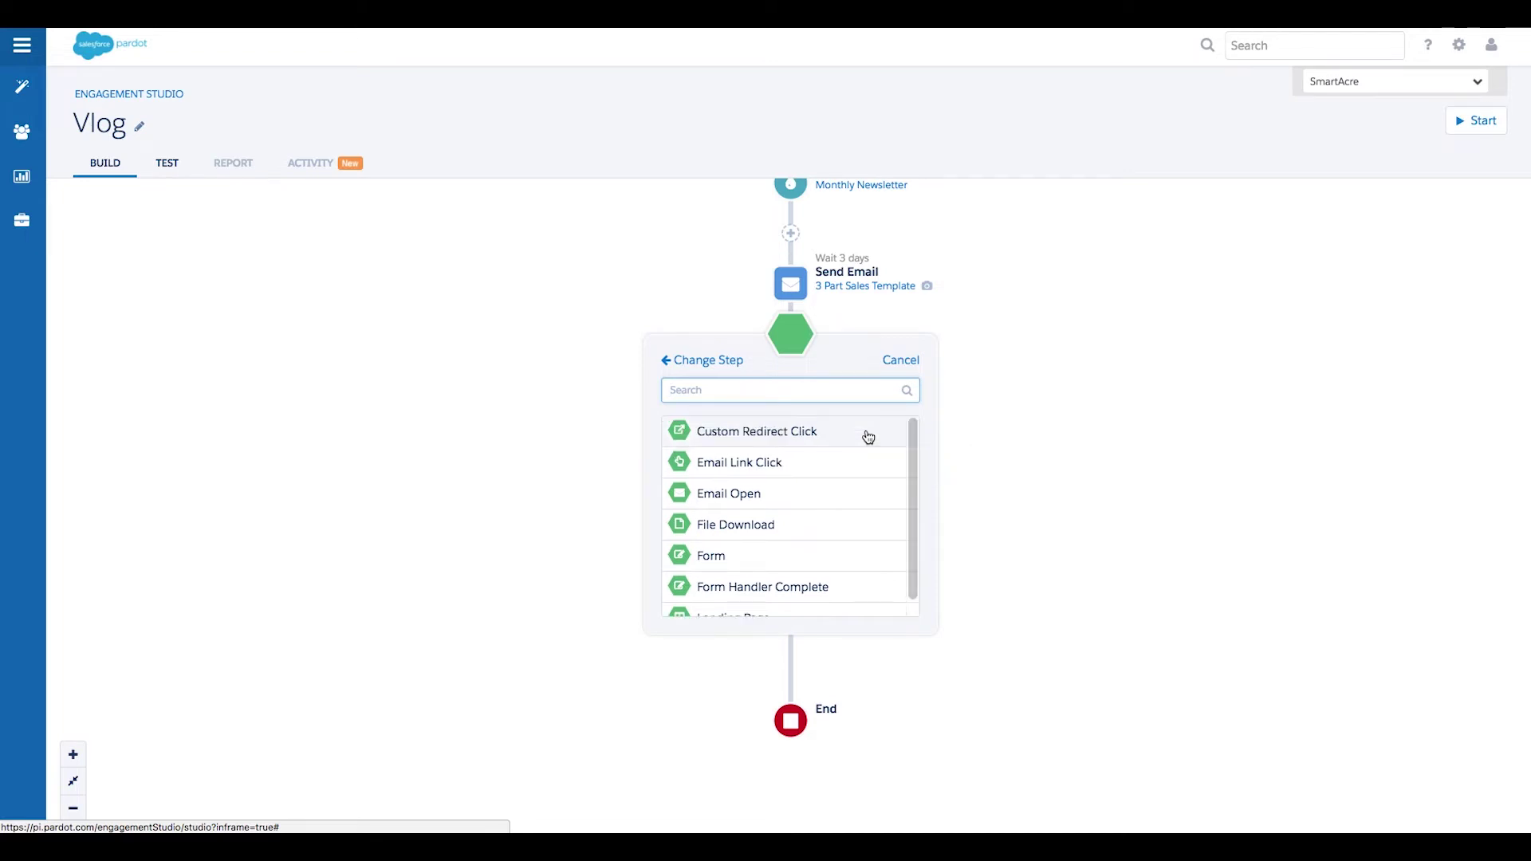
left_click(996, 366)
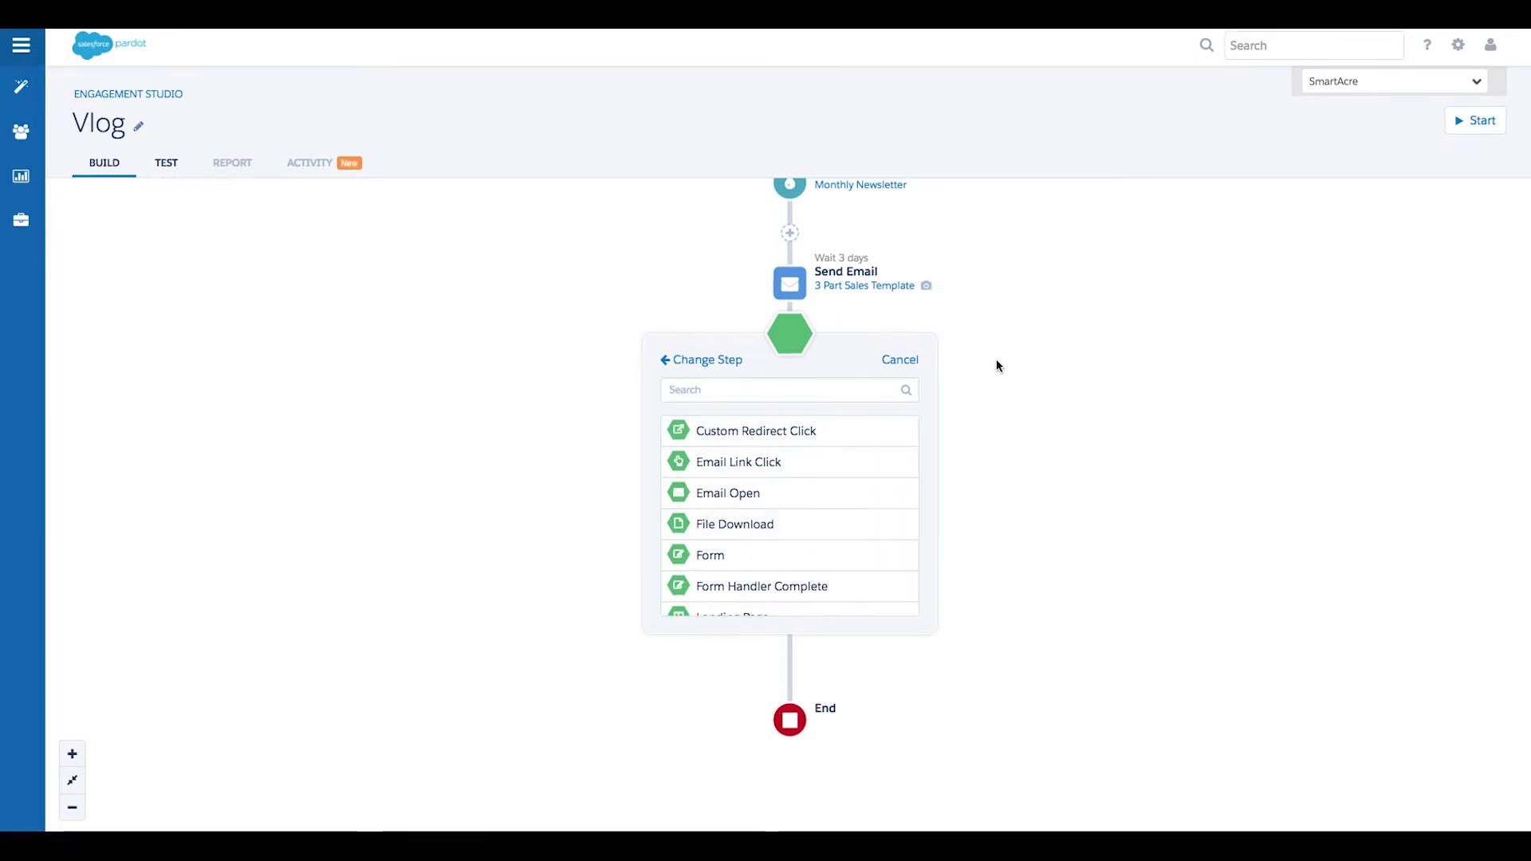
left_click(789, 333)
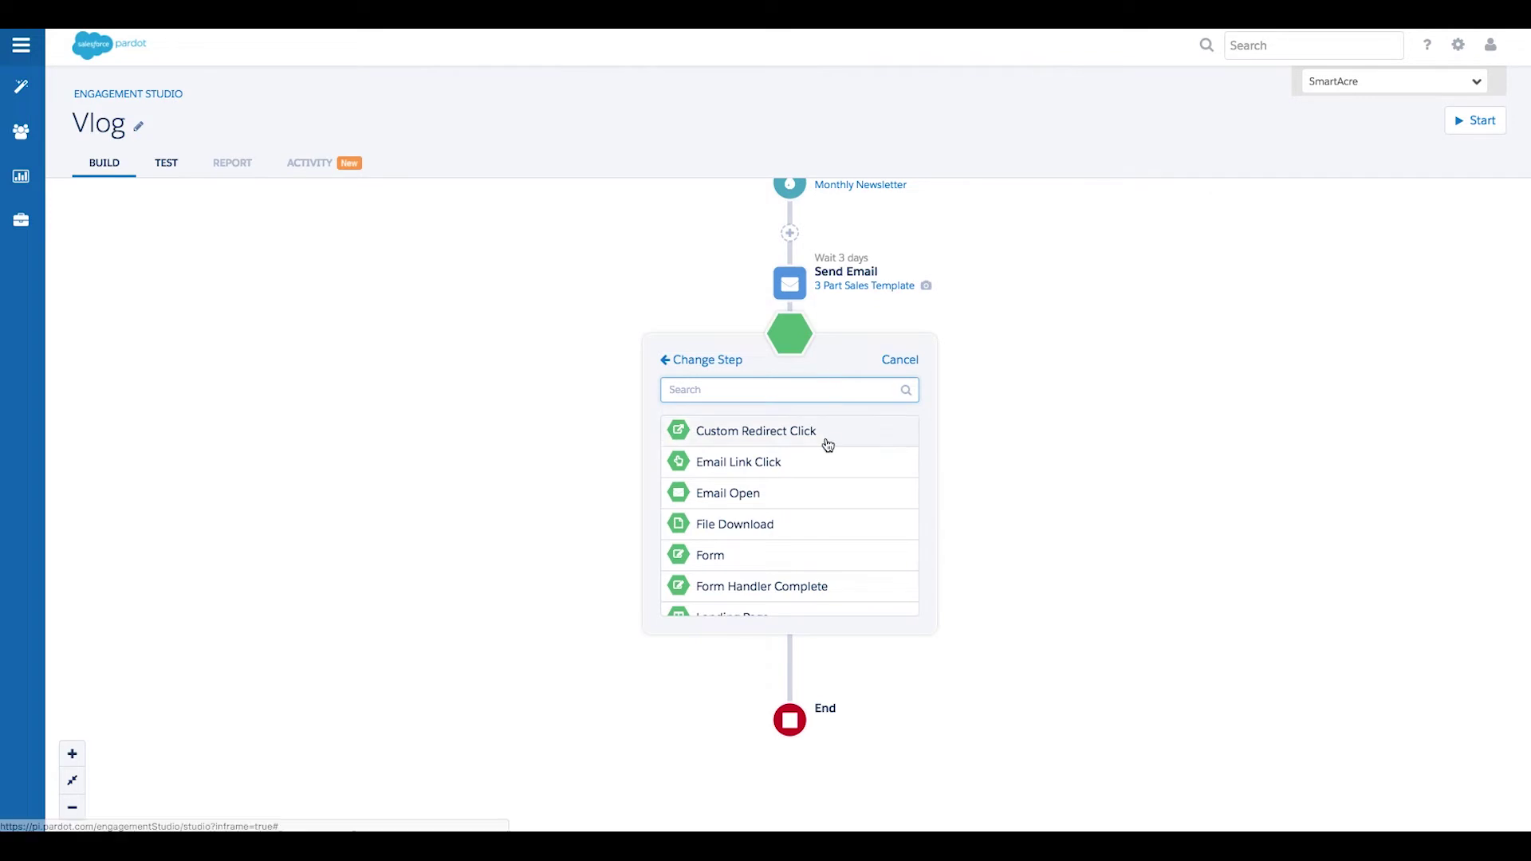
scroll(825, 443, "down", 1)
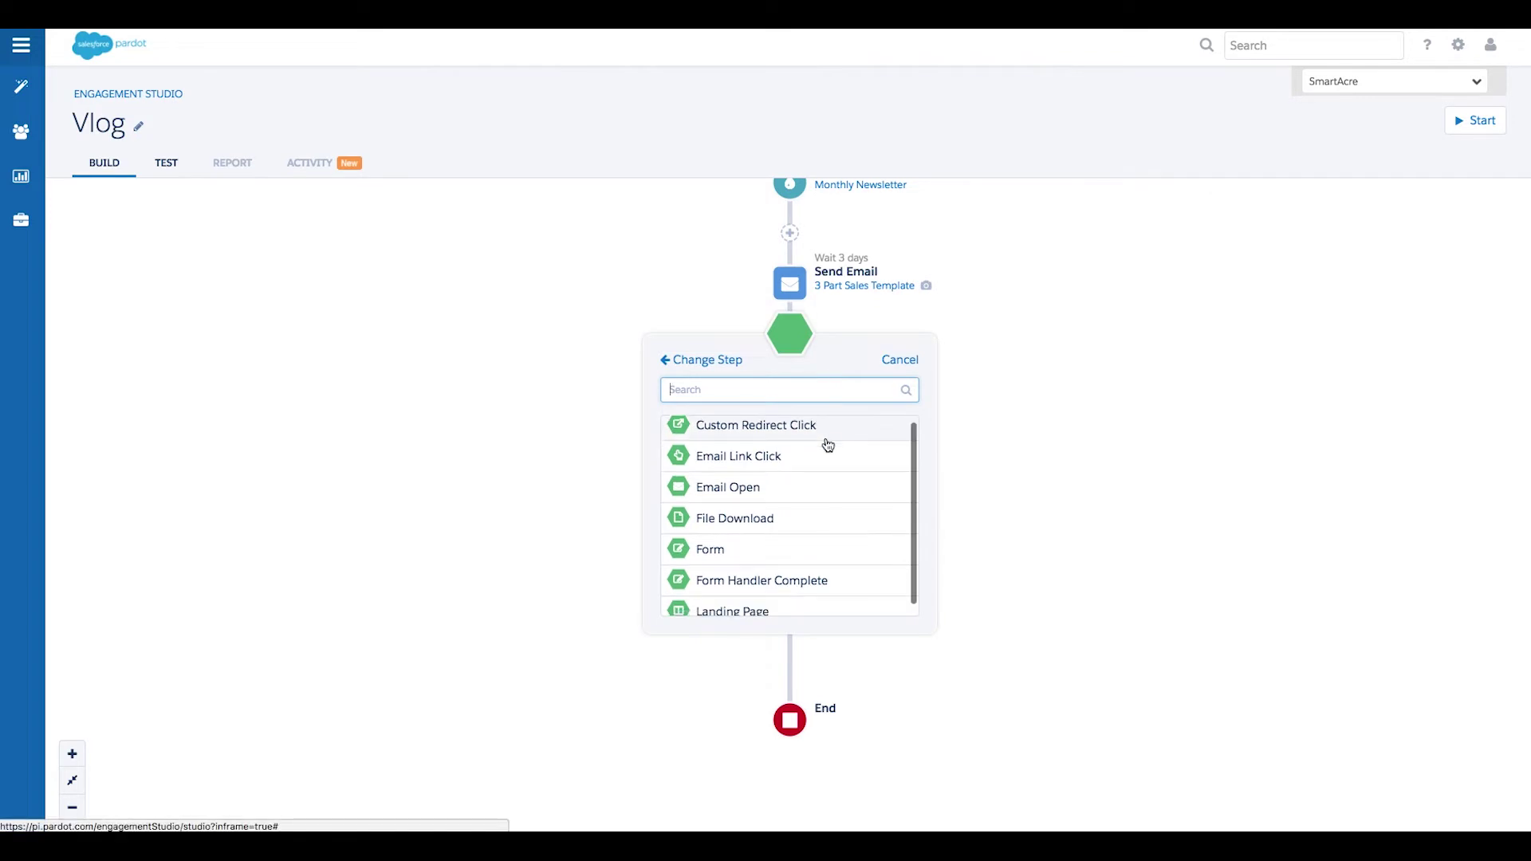
left_click(737, 458)
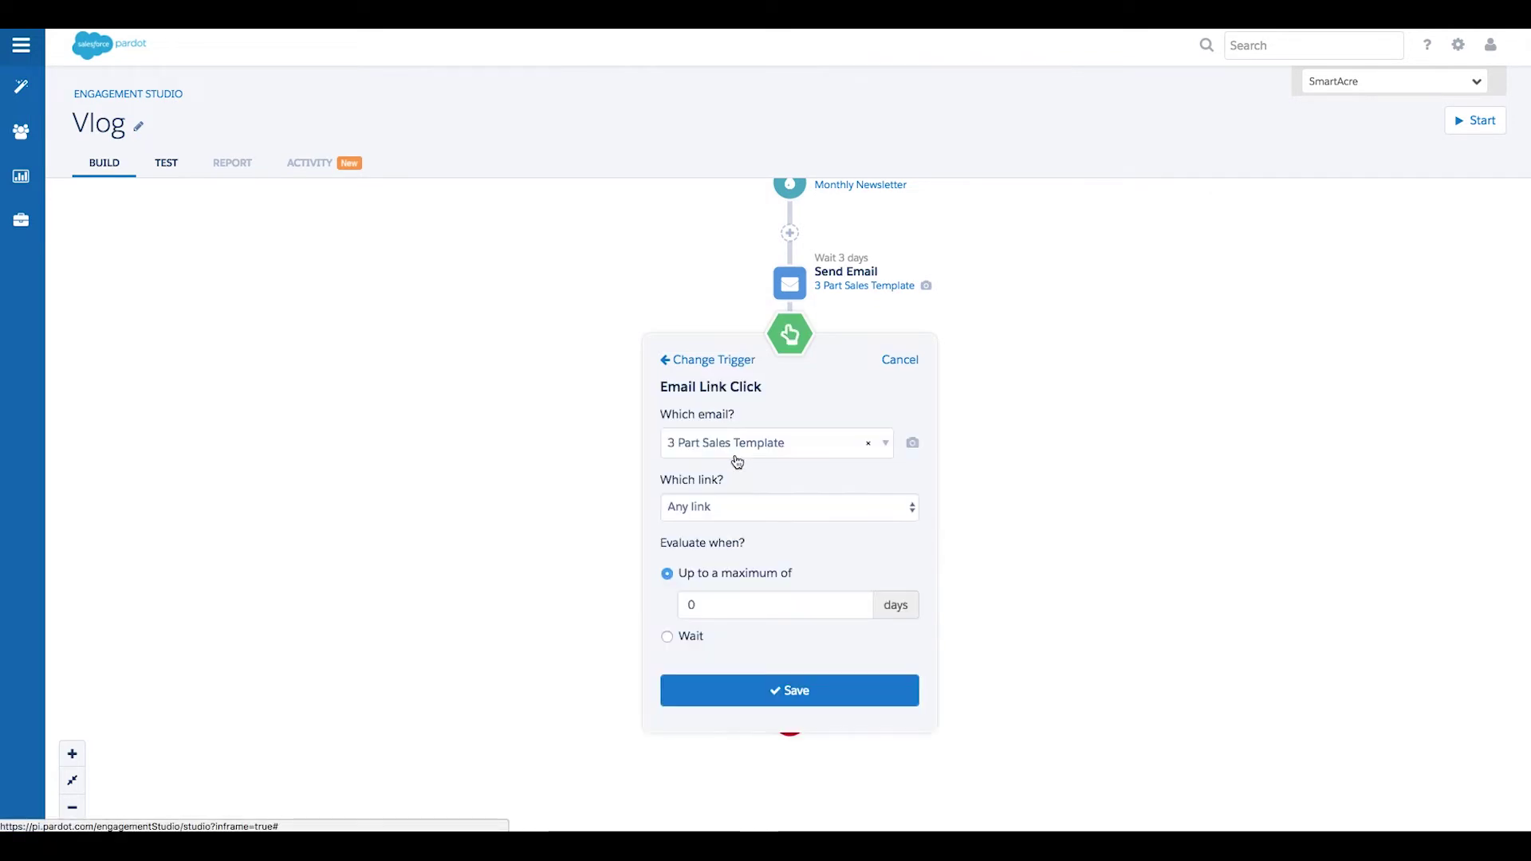
left_click(765, 515)
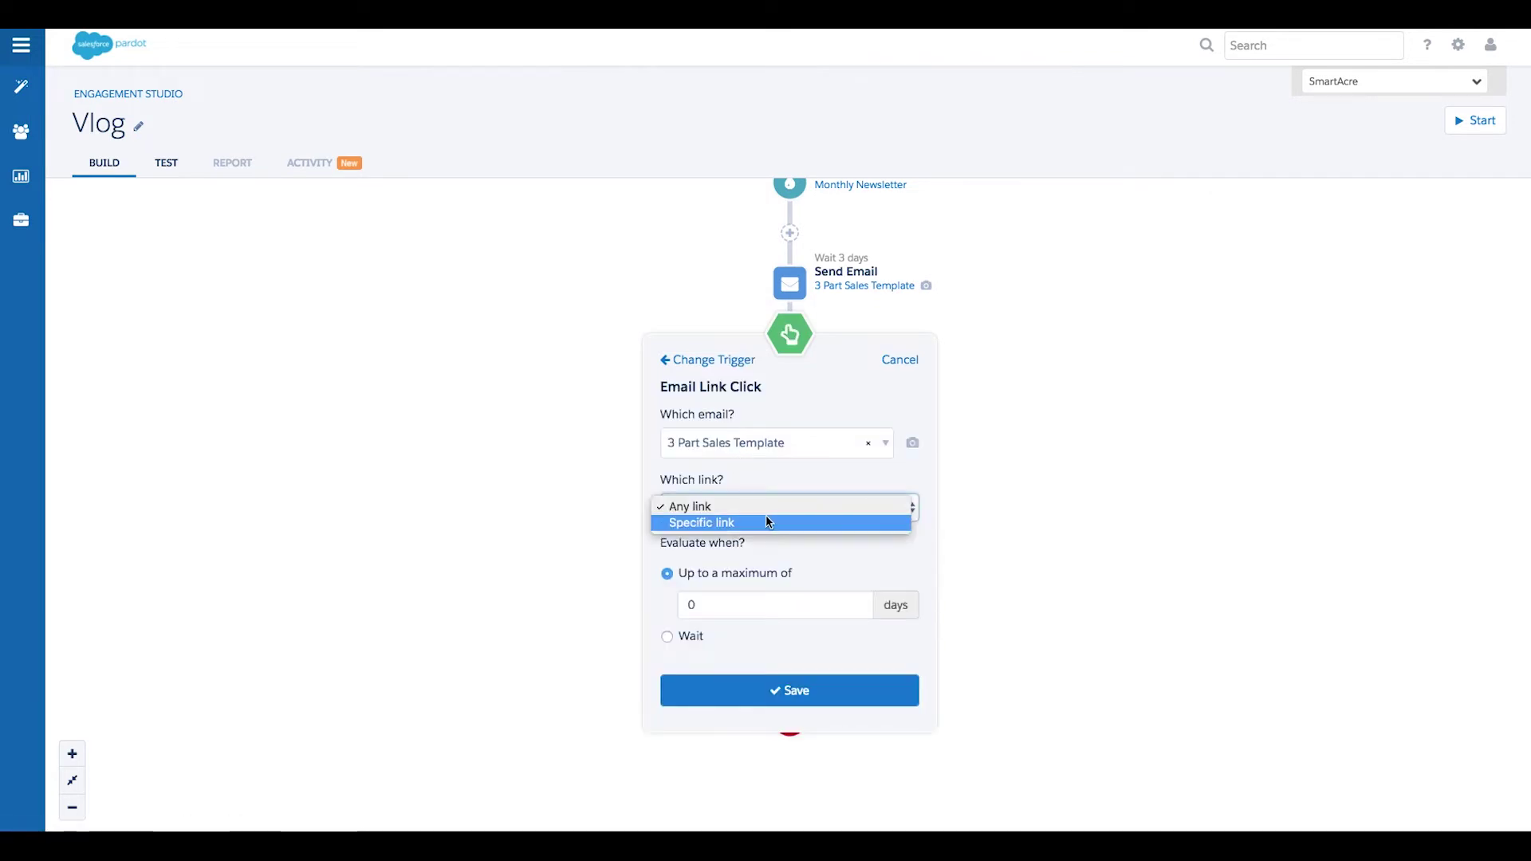
left_click(719, 523)
left_click(737, 554)
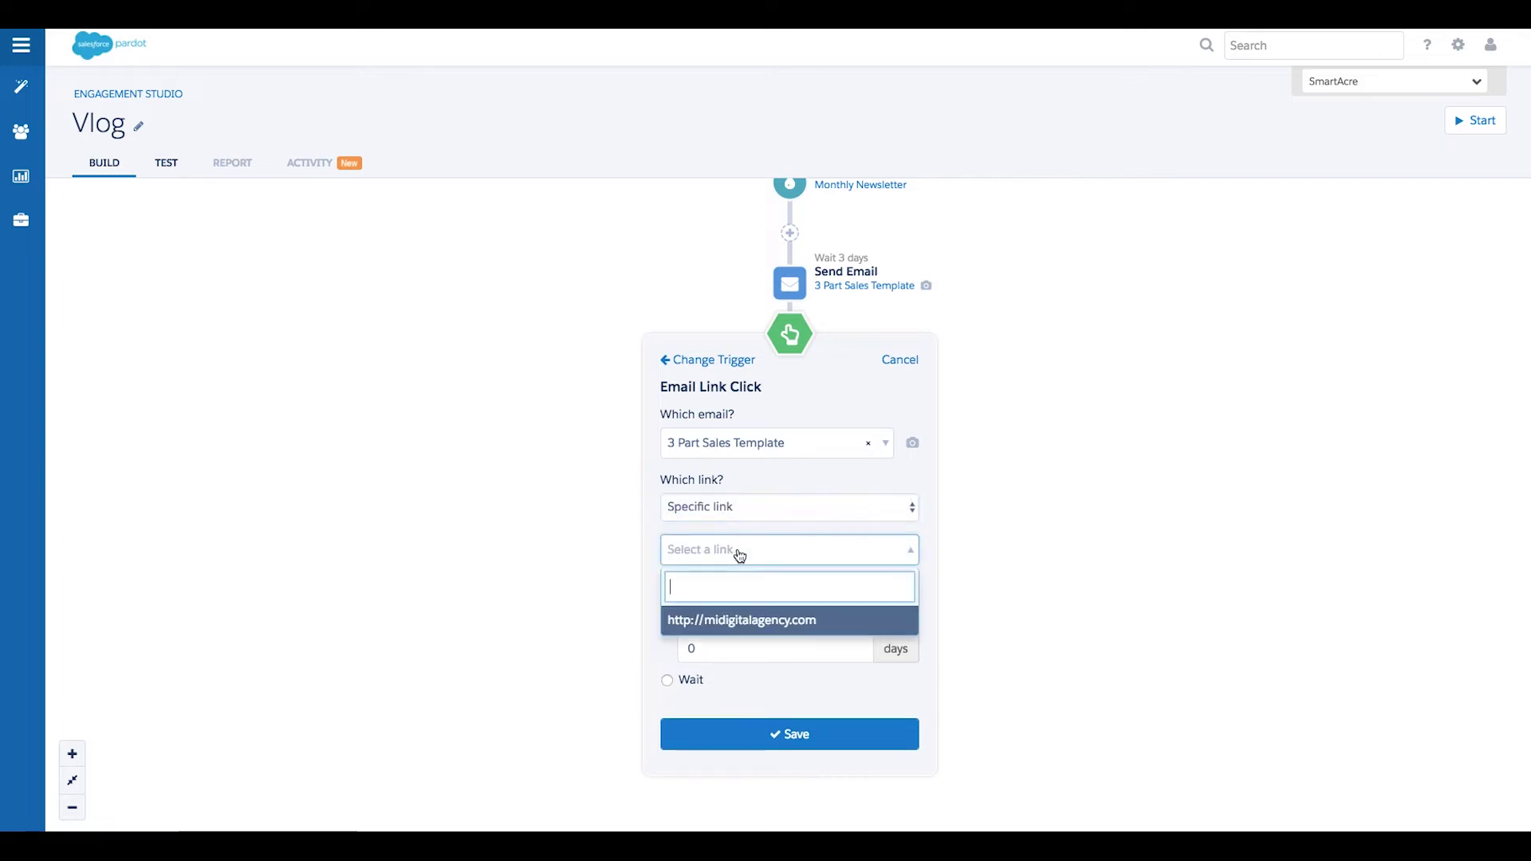
left_click(750, 623)
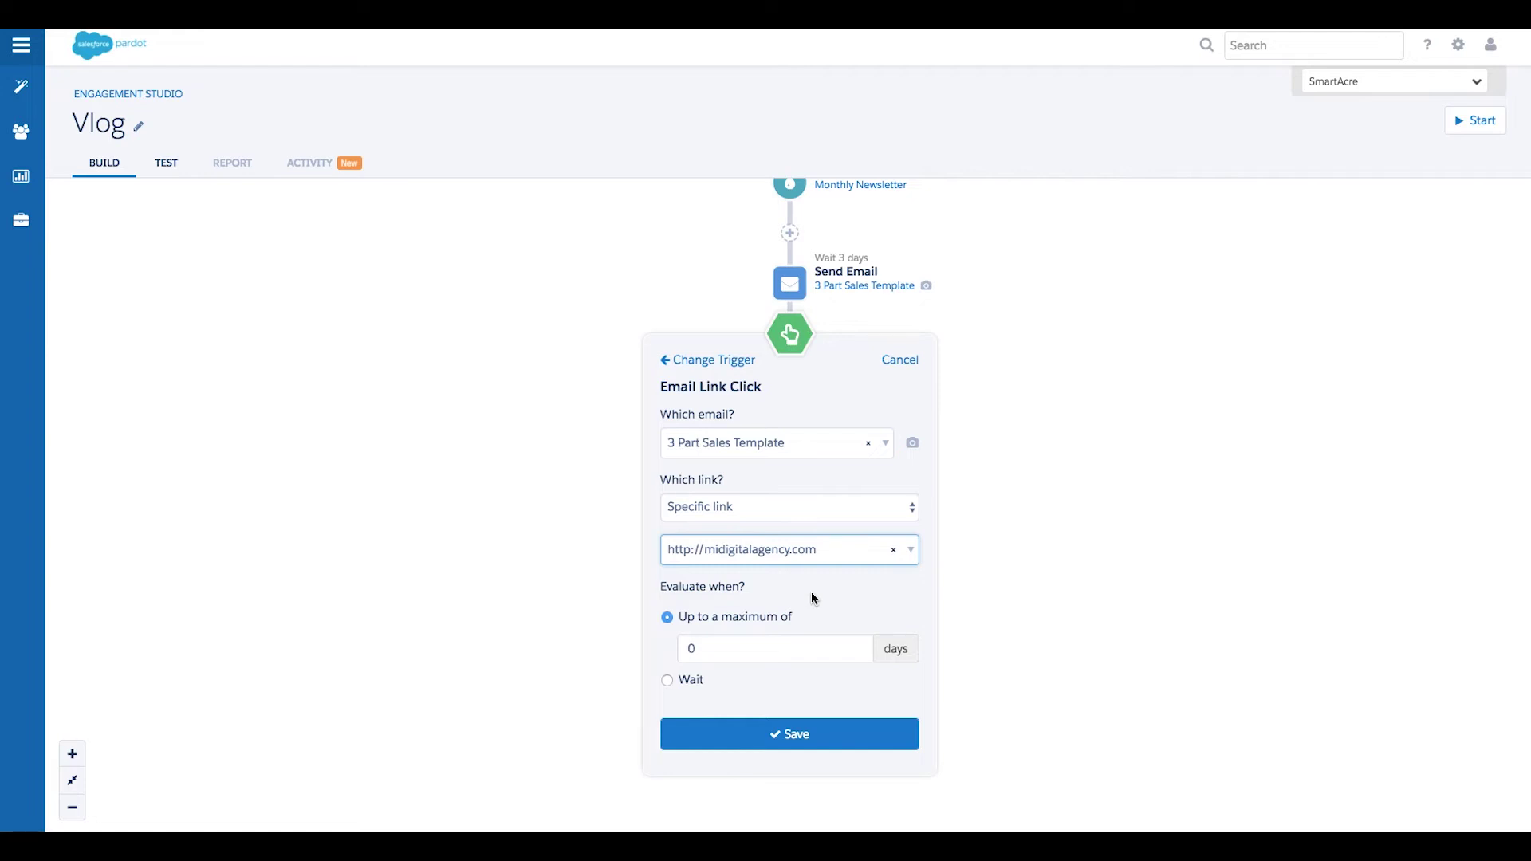
- Evaluate the link-click trigger for up to a maximum of 2 days and save it
left_click(847, 349)
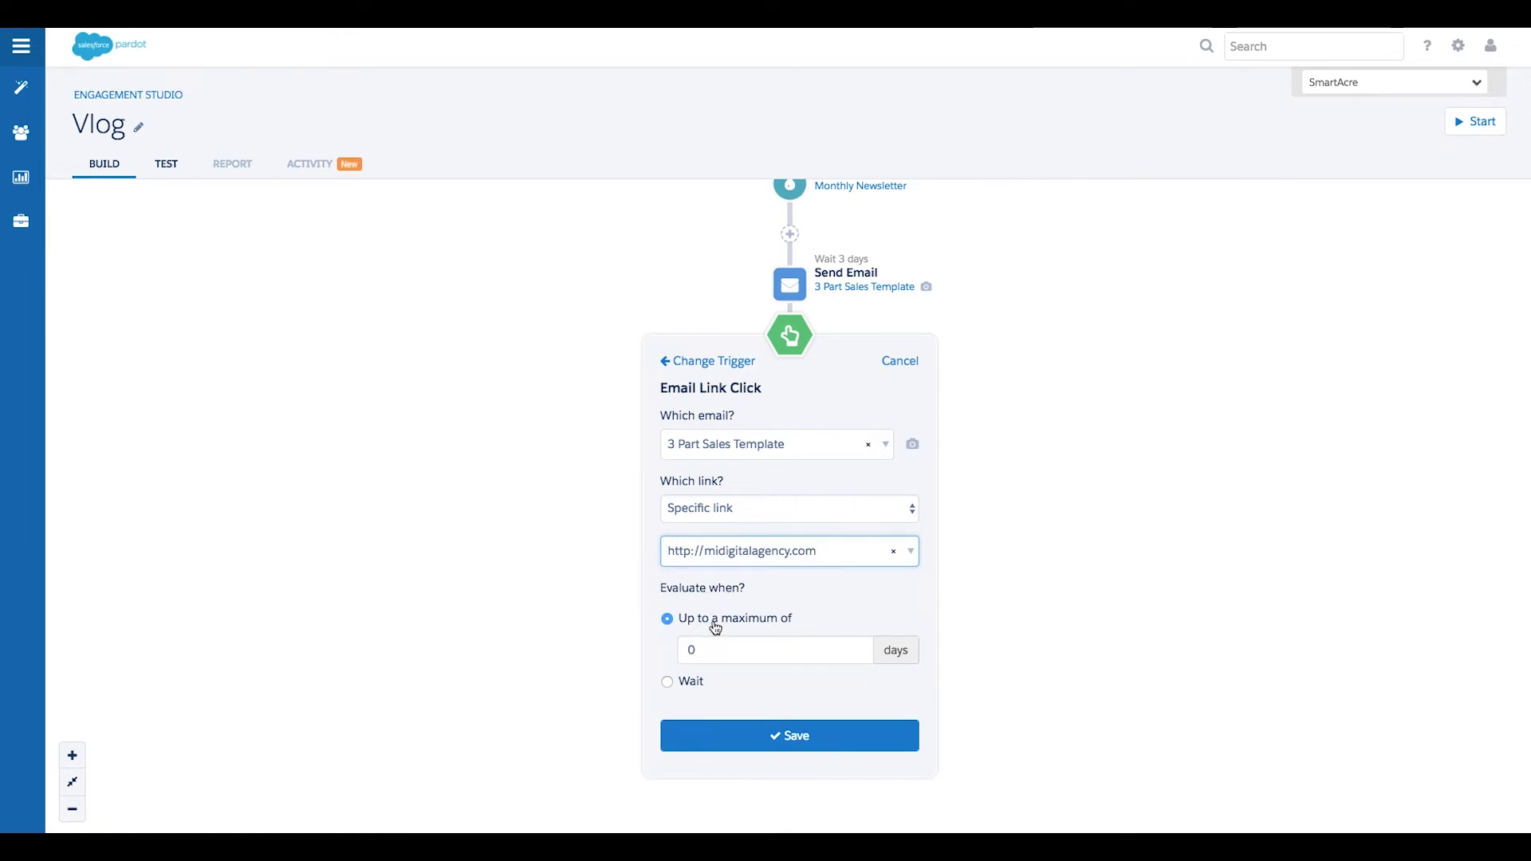
left_click(692, 686)
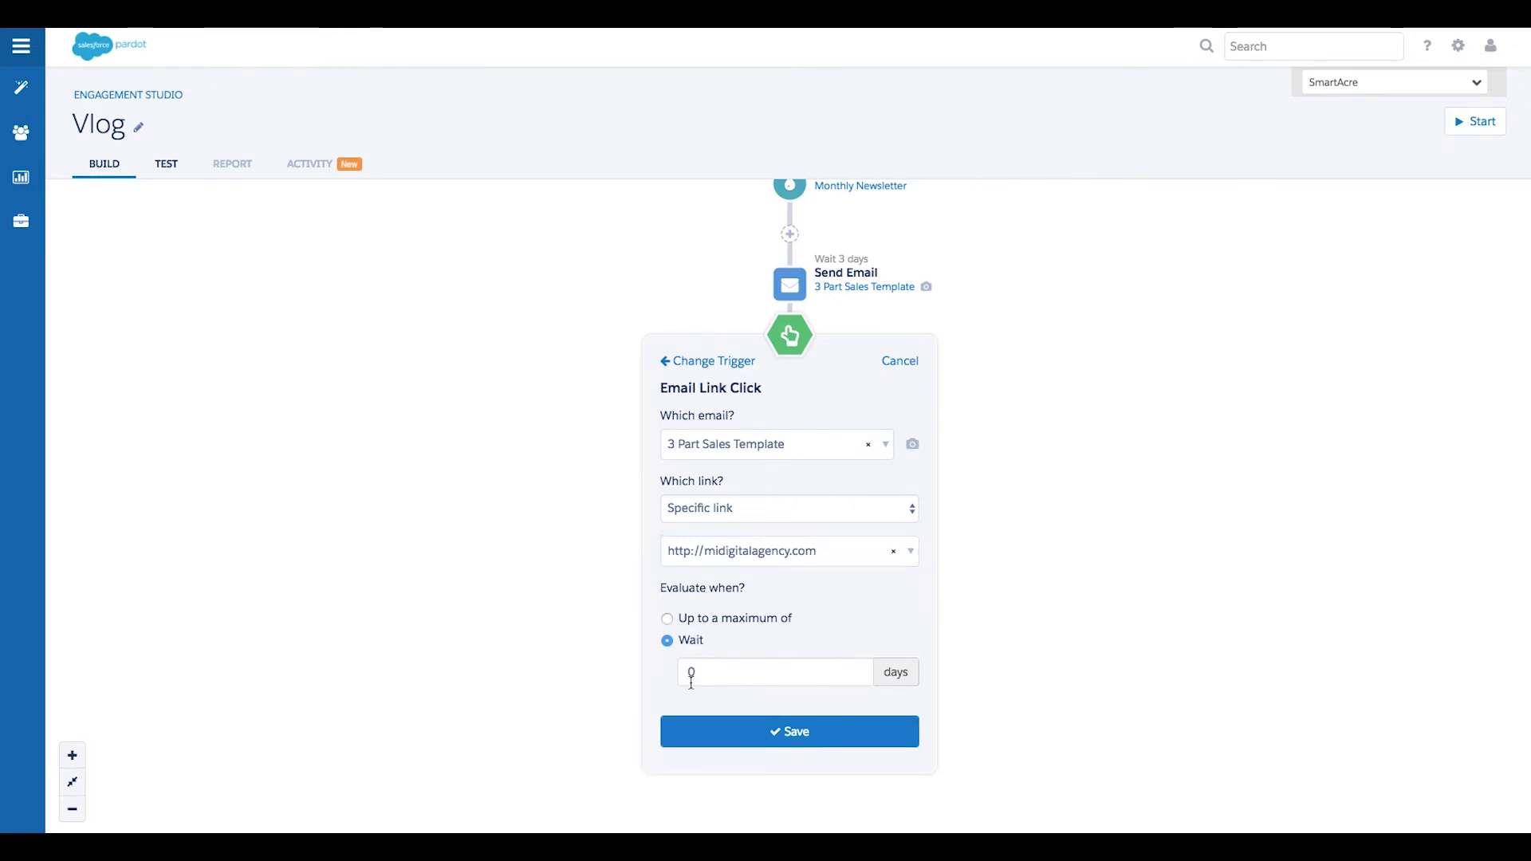
left_click(699, 624)
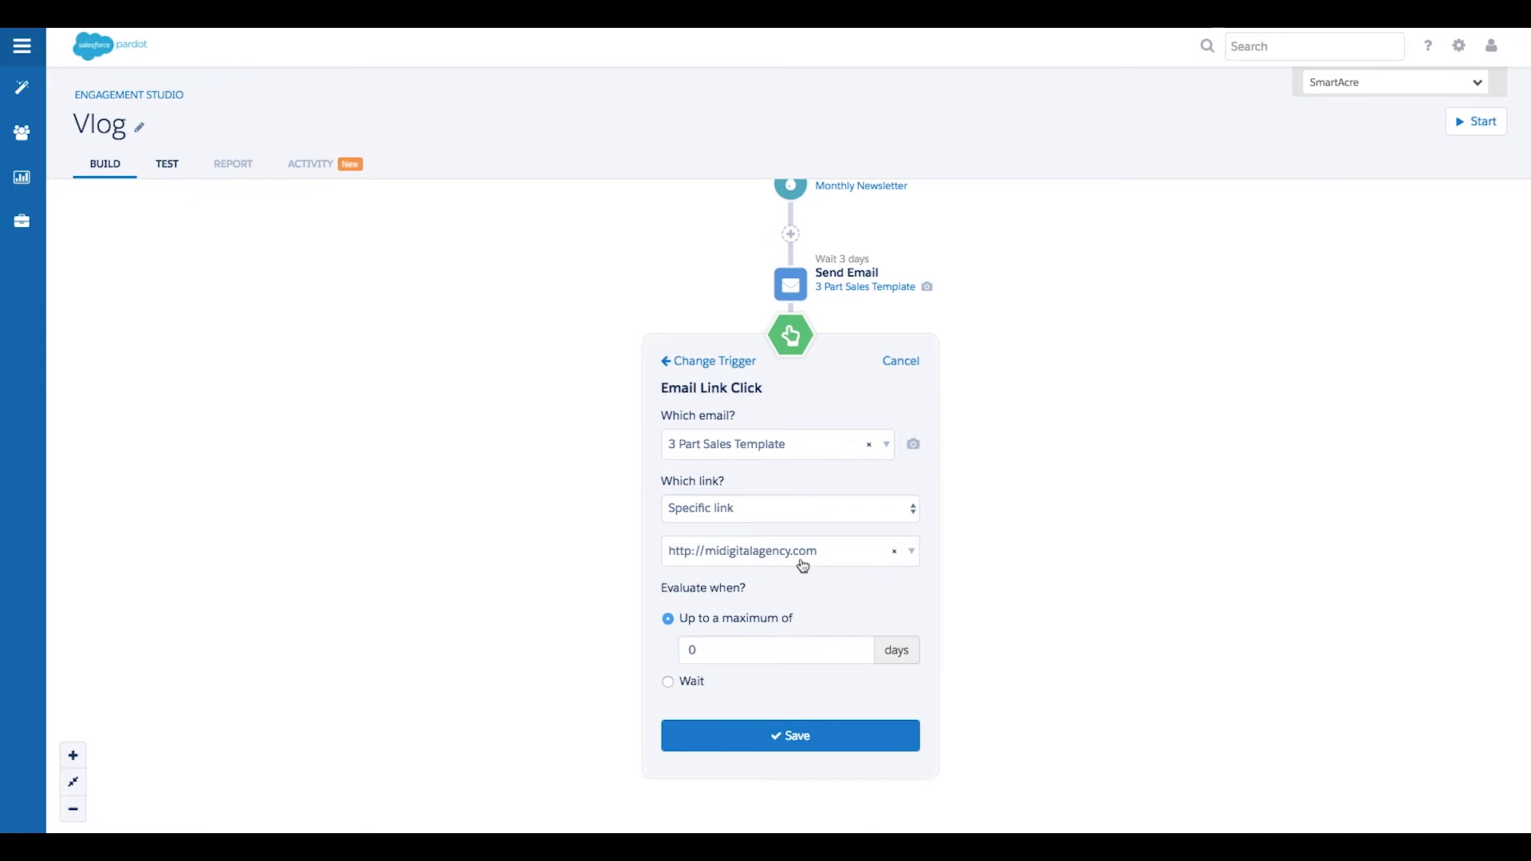
left_click(694, 681)
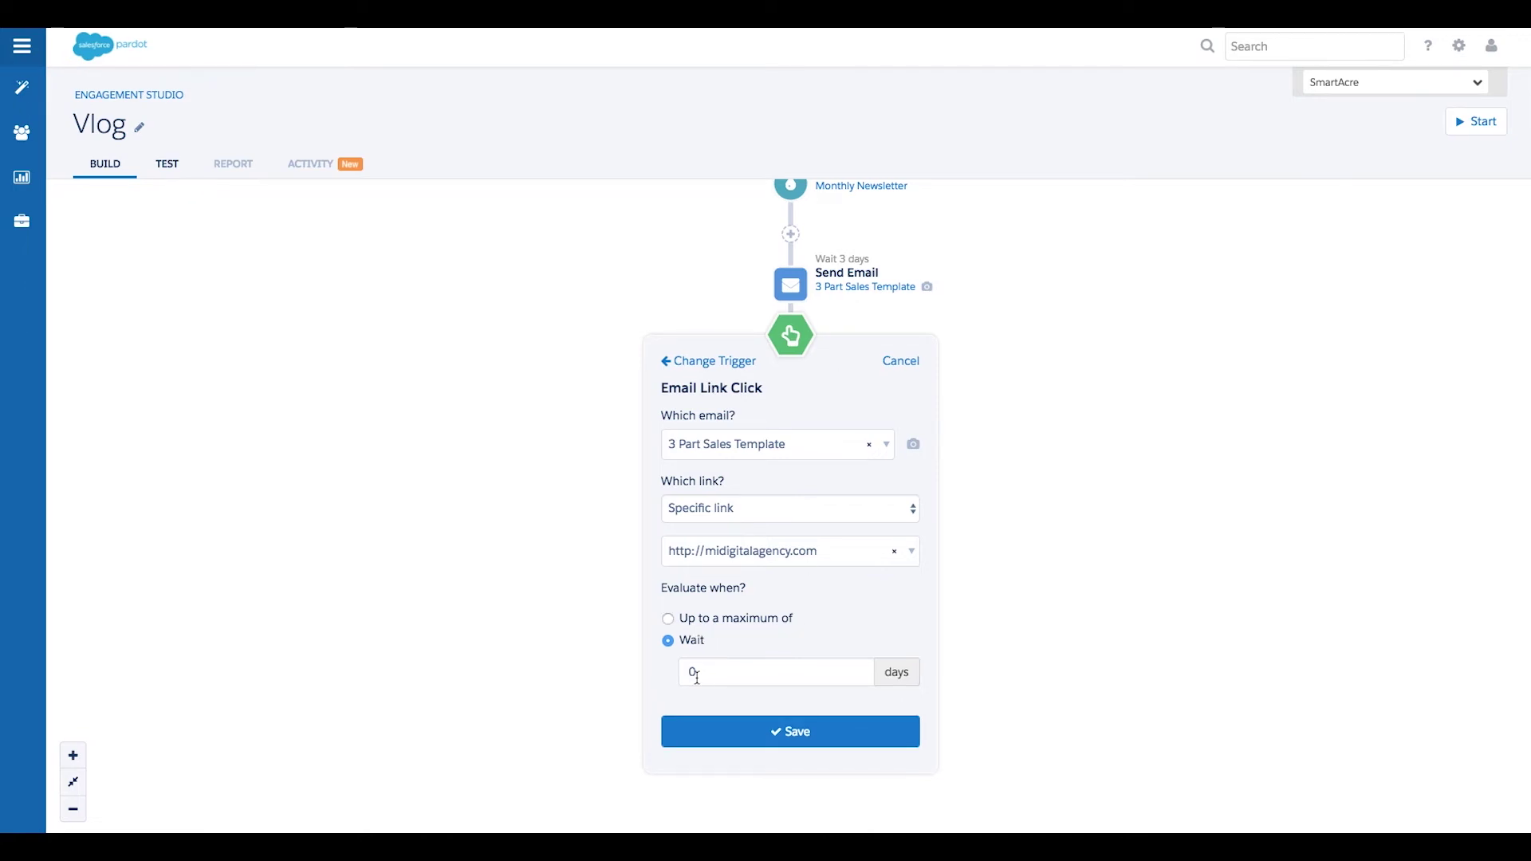
double_click(701, 676)
type("3")
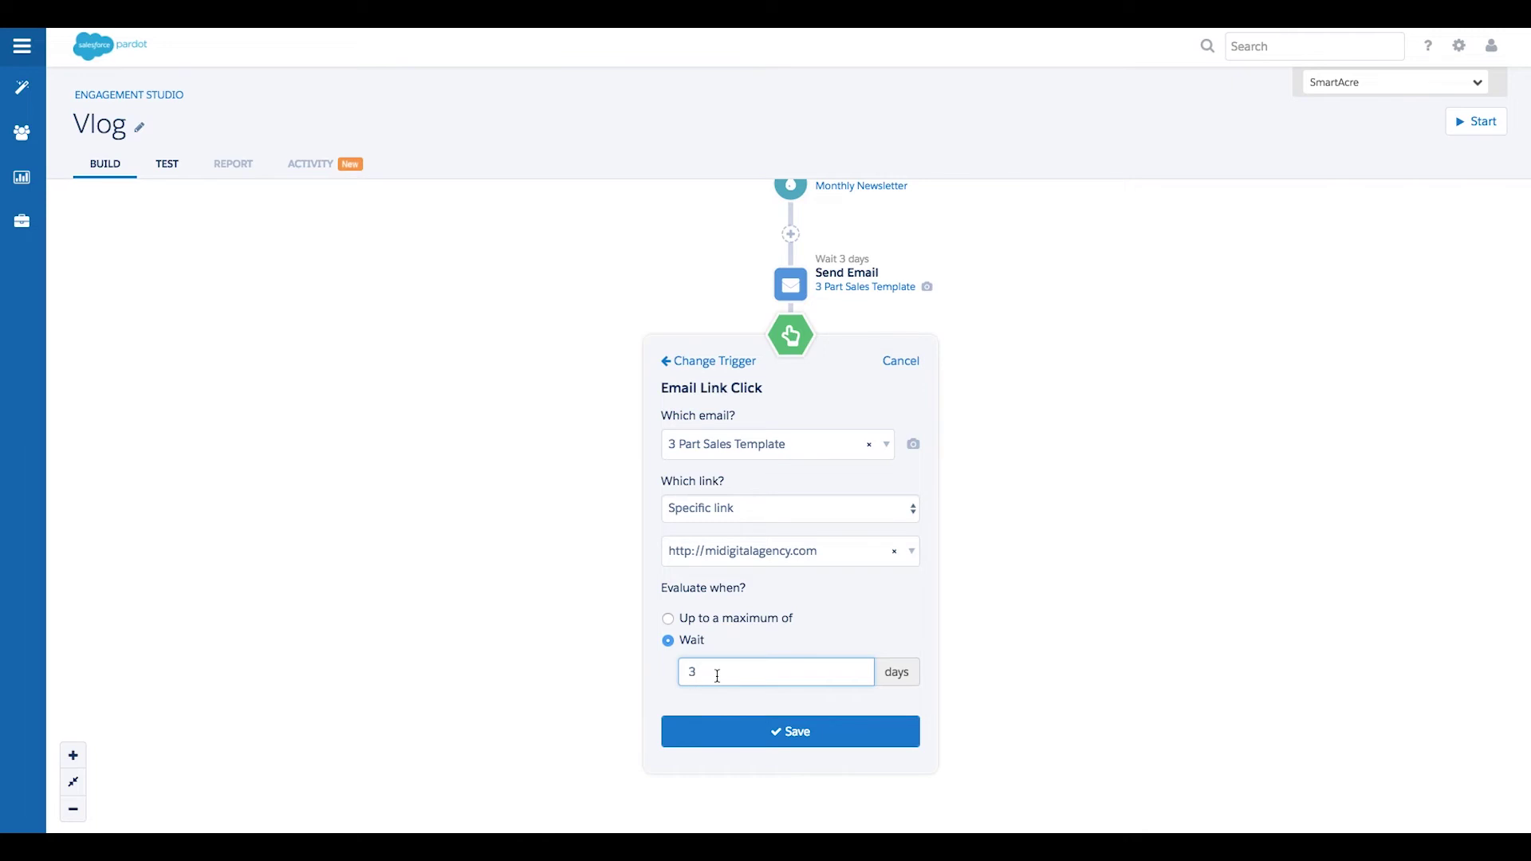
key("BackSpace")
left_click(720, 627)
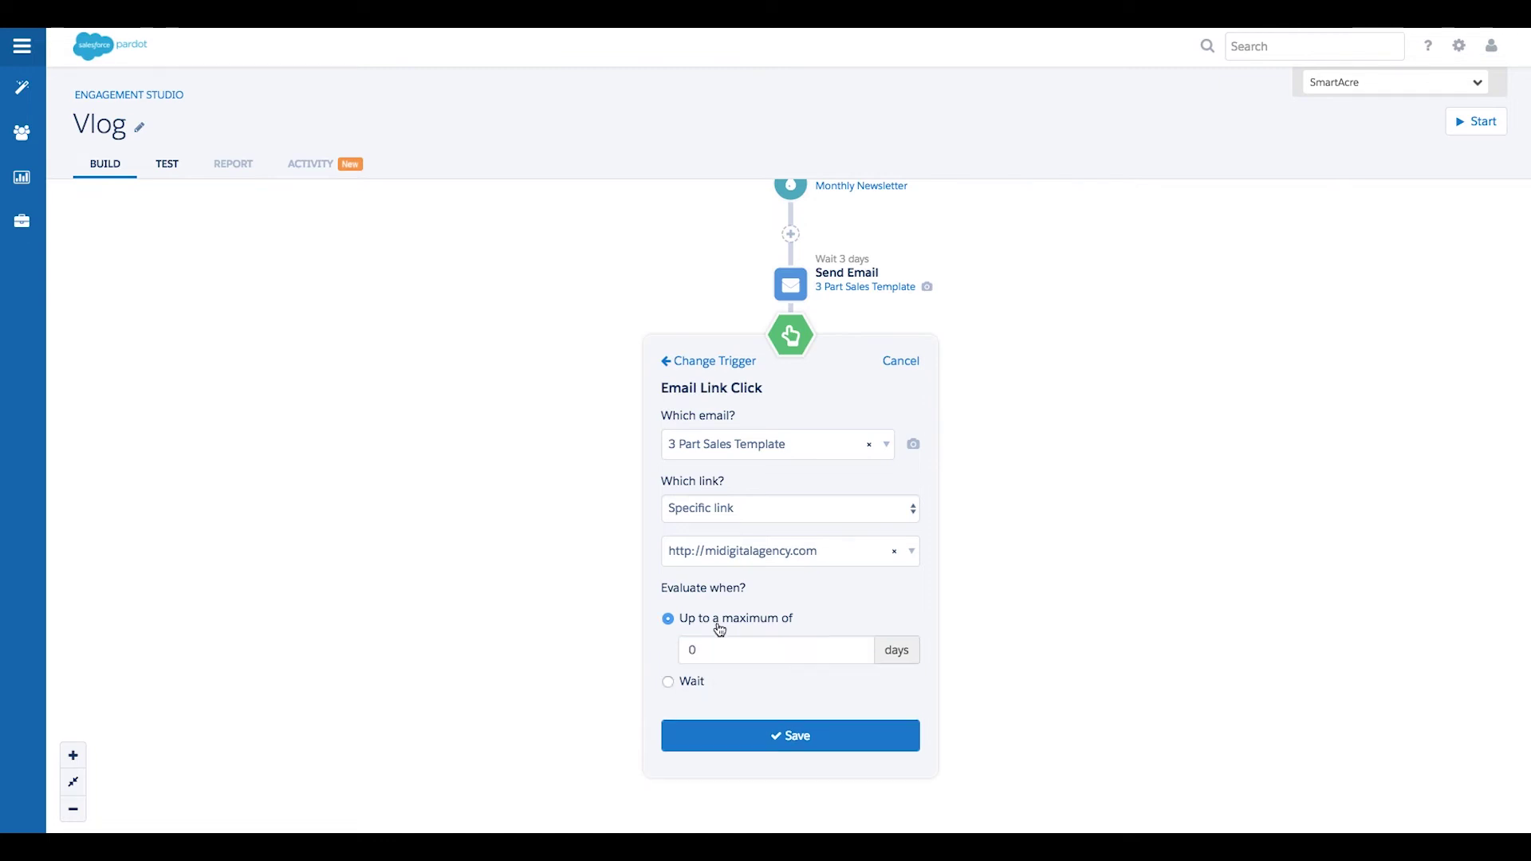
left_click(714, 647)
type("2")
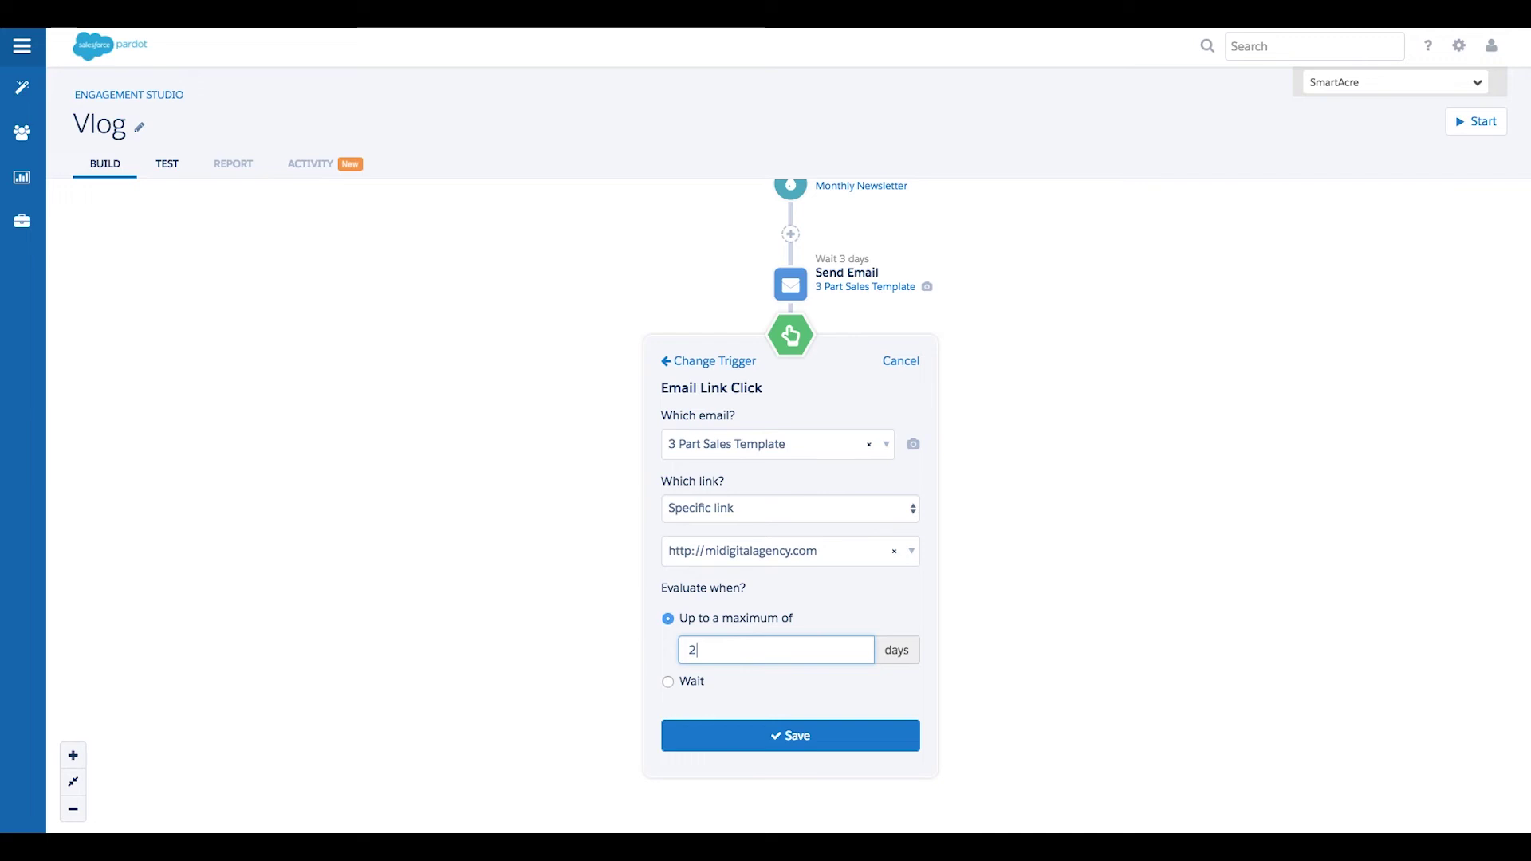
left_click(753, 734)
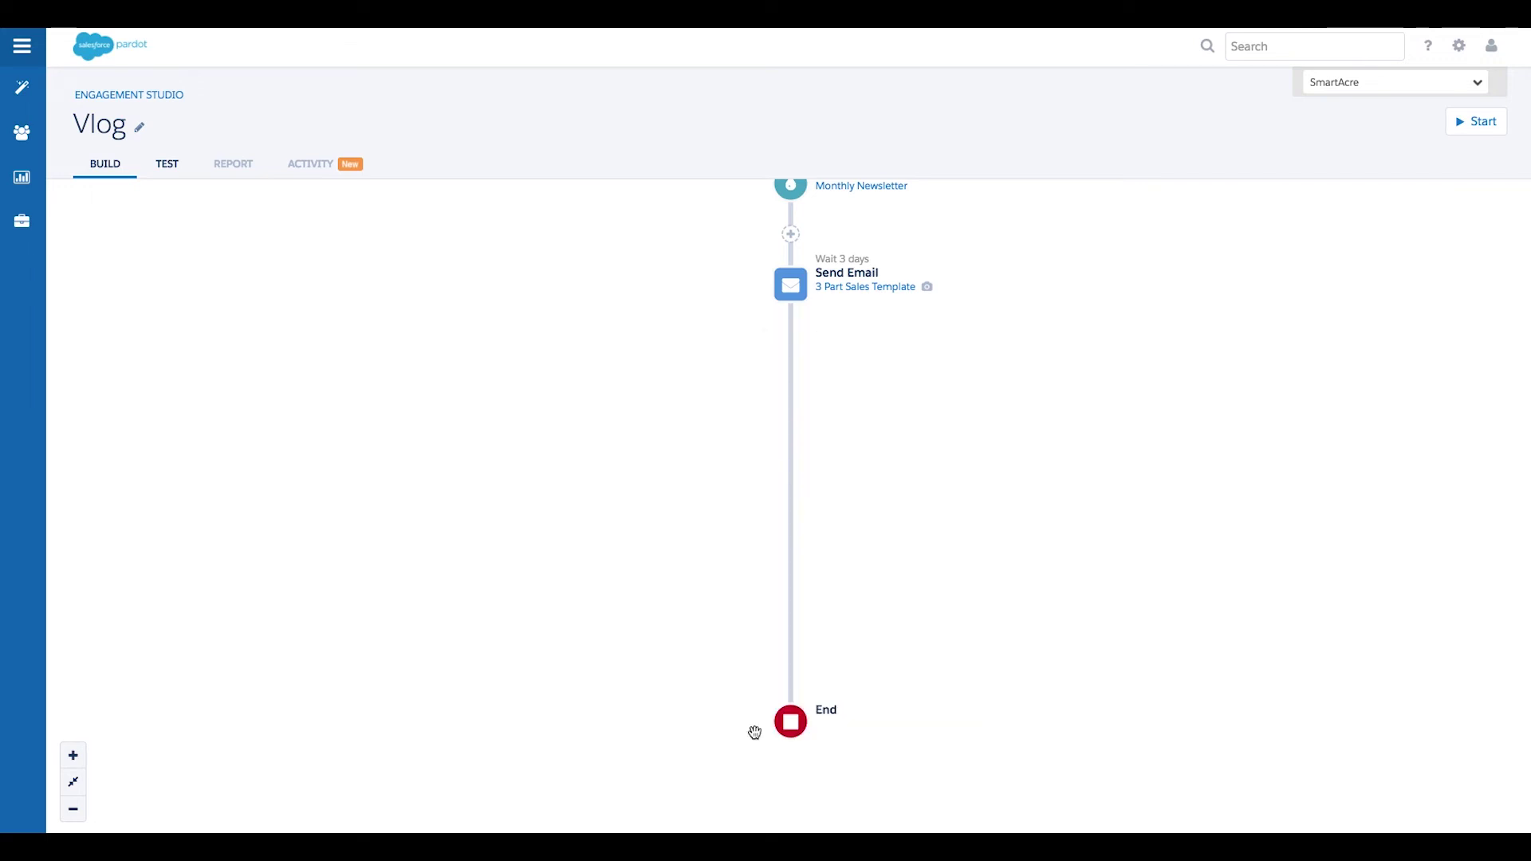
- Add a Grade rule step on the link-click trigger's Yes branch
left_click(937, 456)
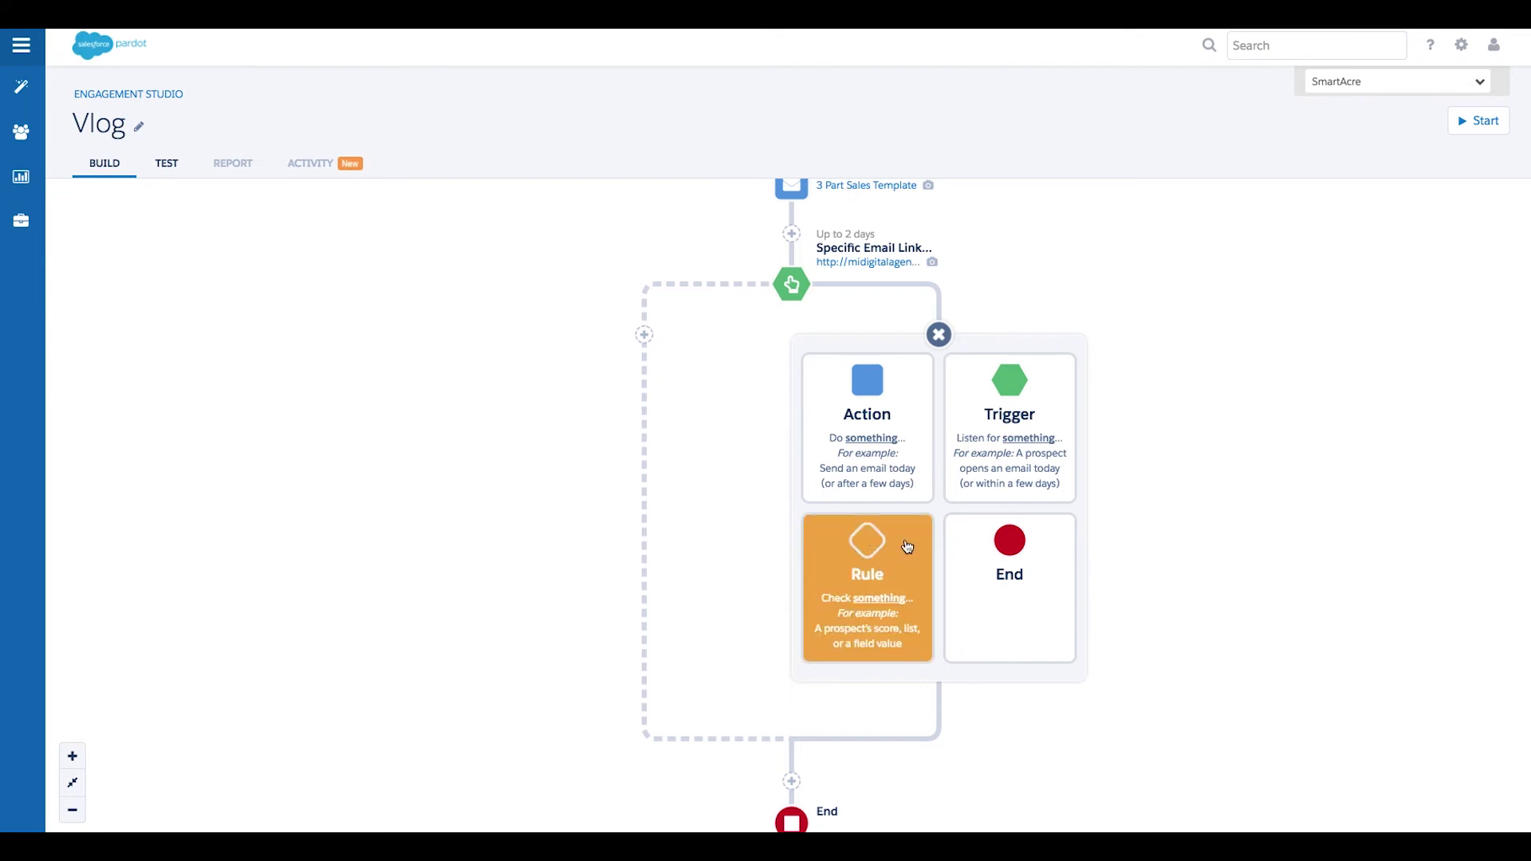
left_click(907, 546)
scroll(932, 461, "down", 2)
scroll(936, 463, "down", 4)
scroll(937, 462, "down", 2)
scroll(936, 463, "up", 3)
scroll(937, 462, "up", 5)
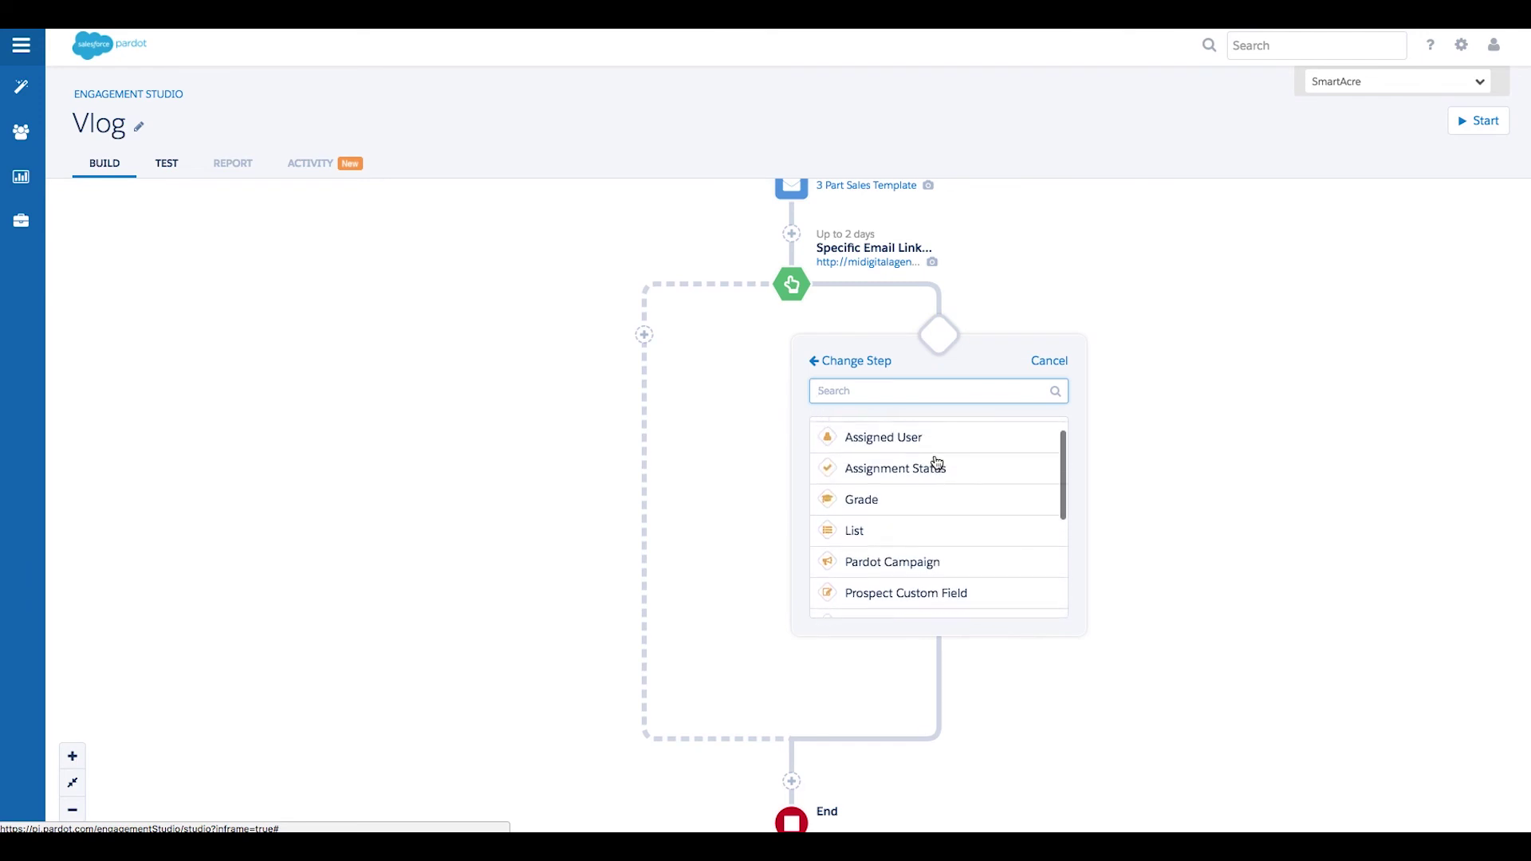
scroll(937, 463, "up", 1)
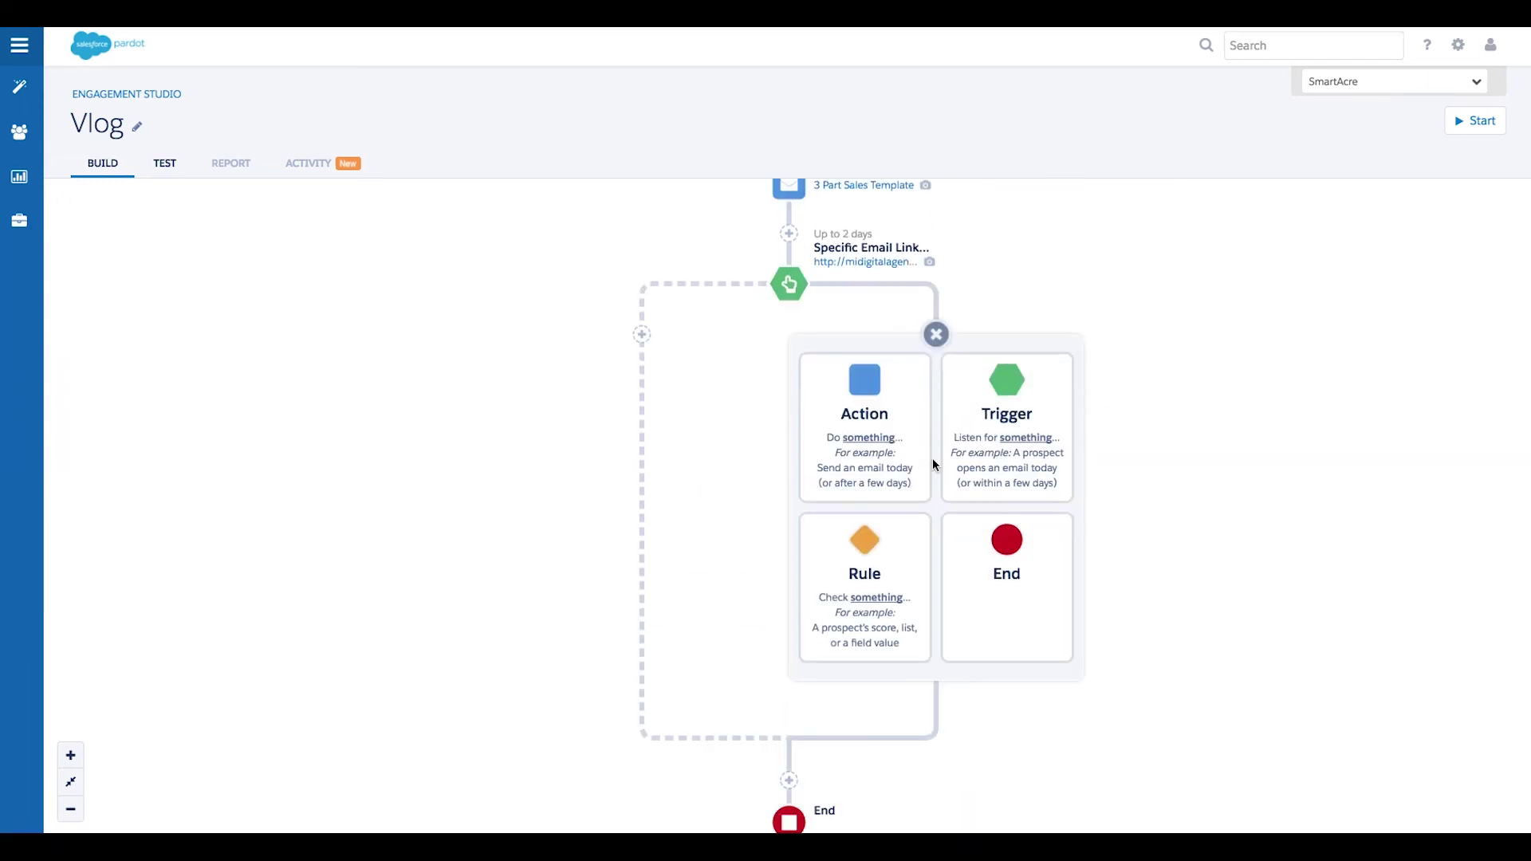
left_click(910, 553)
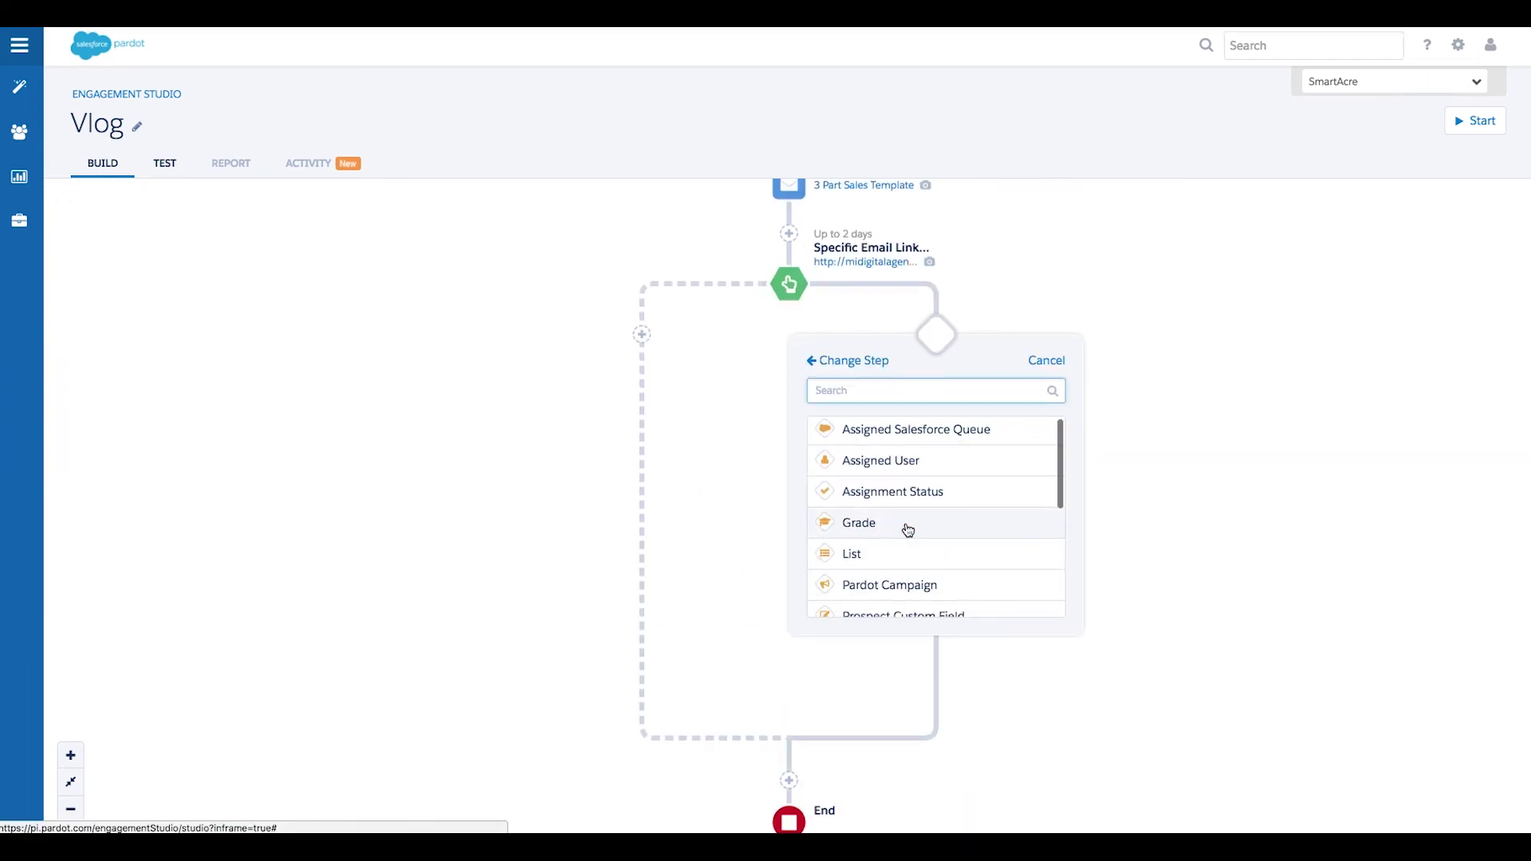
left_click(905, 526)
- Set the Grade rule to 'is greater than' B and save it
left_click(912, 443)
left_click(912, 456)
left_click(861, 486)
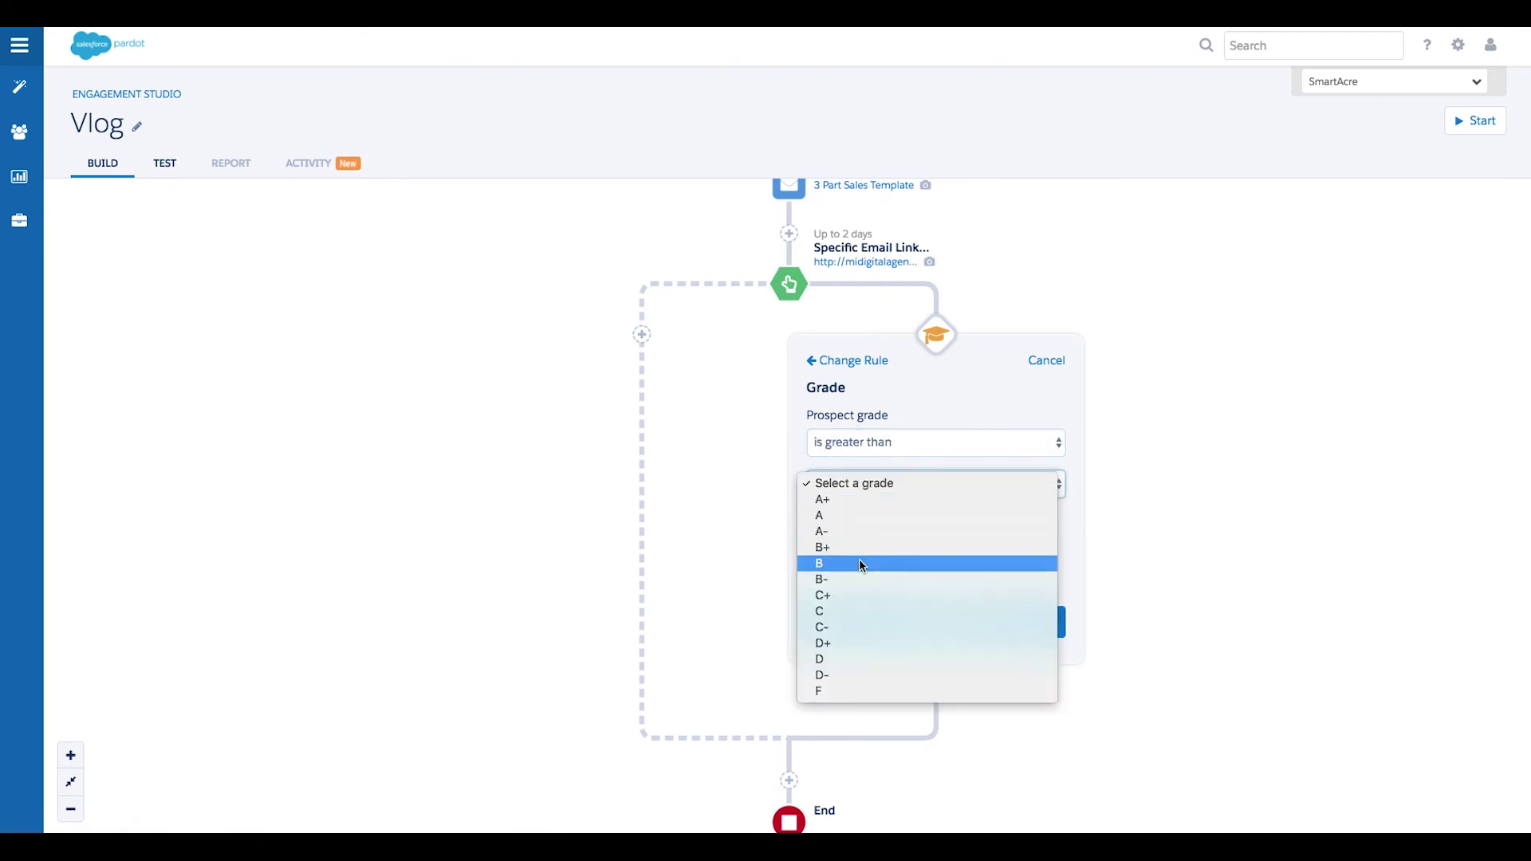
left_click(861, 565)
left_click(898, 621)
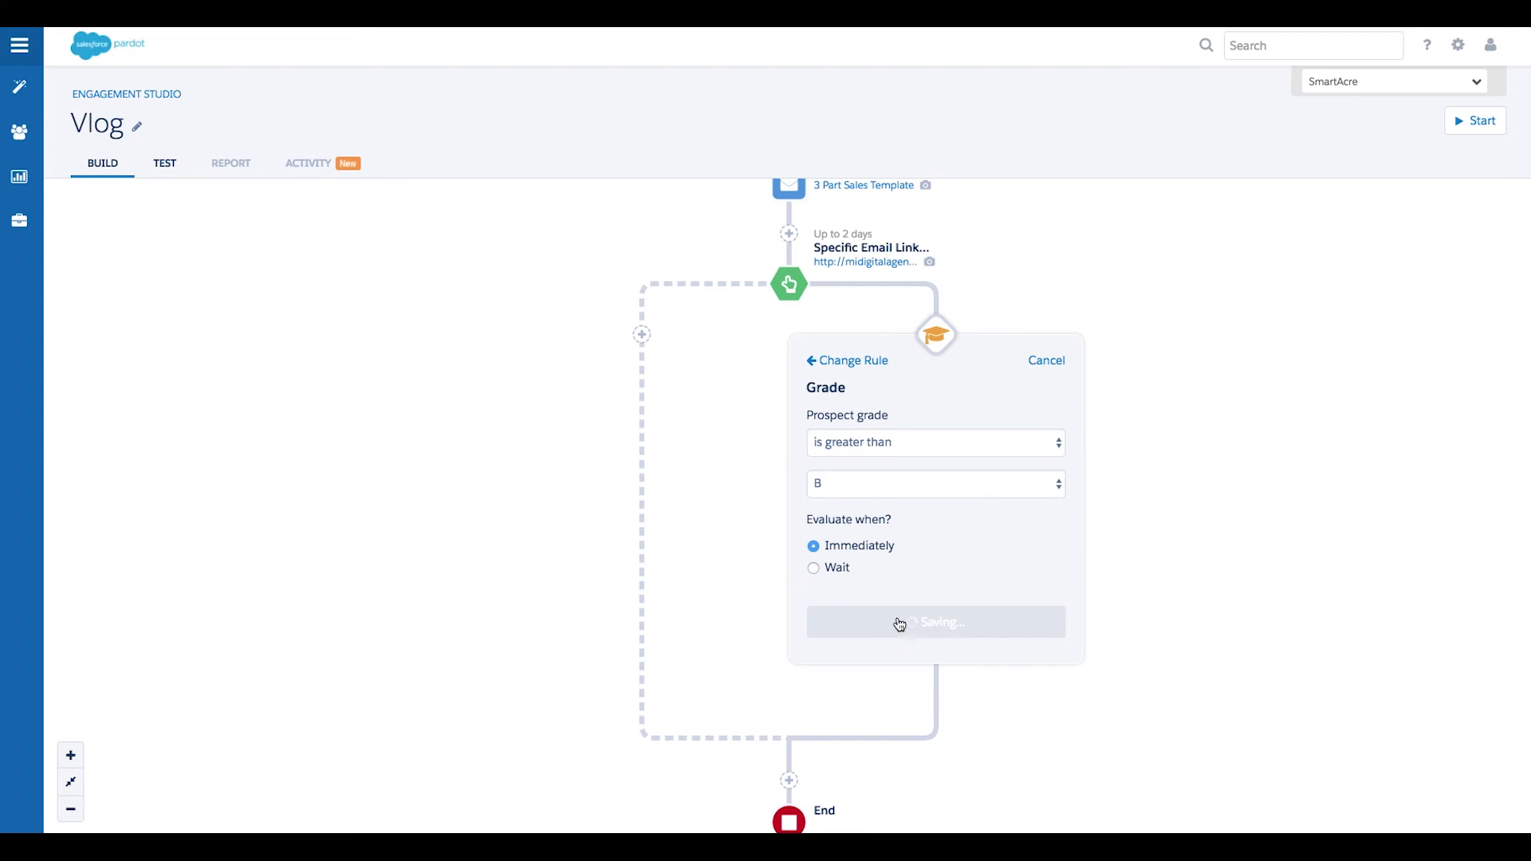
- Add a Notify User action for the Assigned User on the Grade rule's Yes branch, then fit the flow in view
left_click(1084, 438)
left_click(1054, 399)
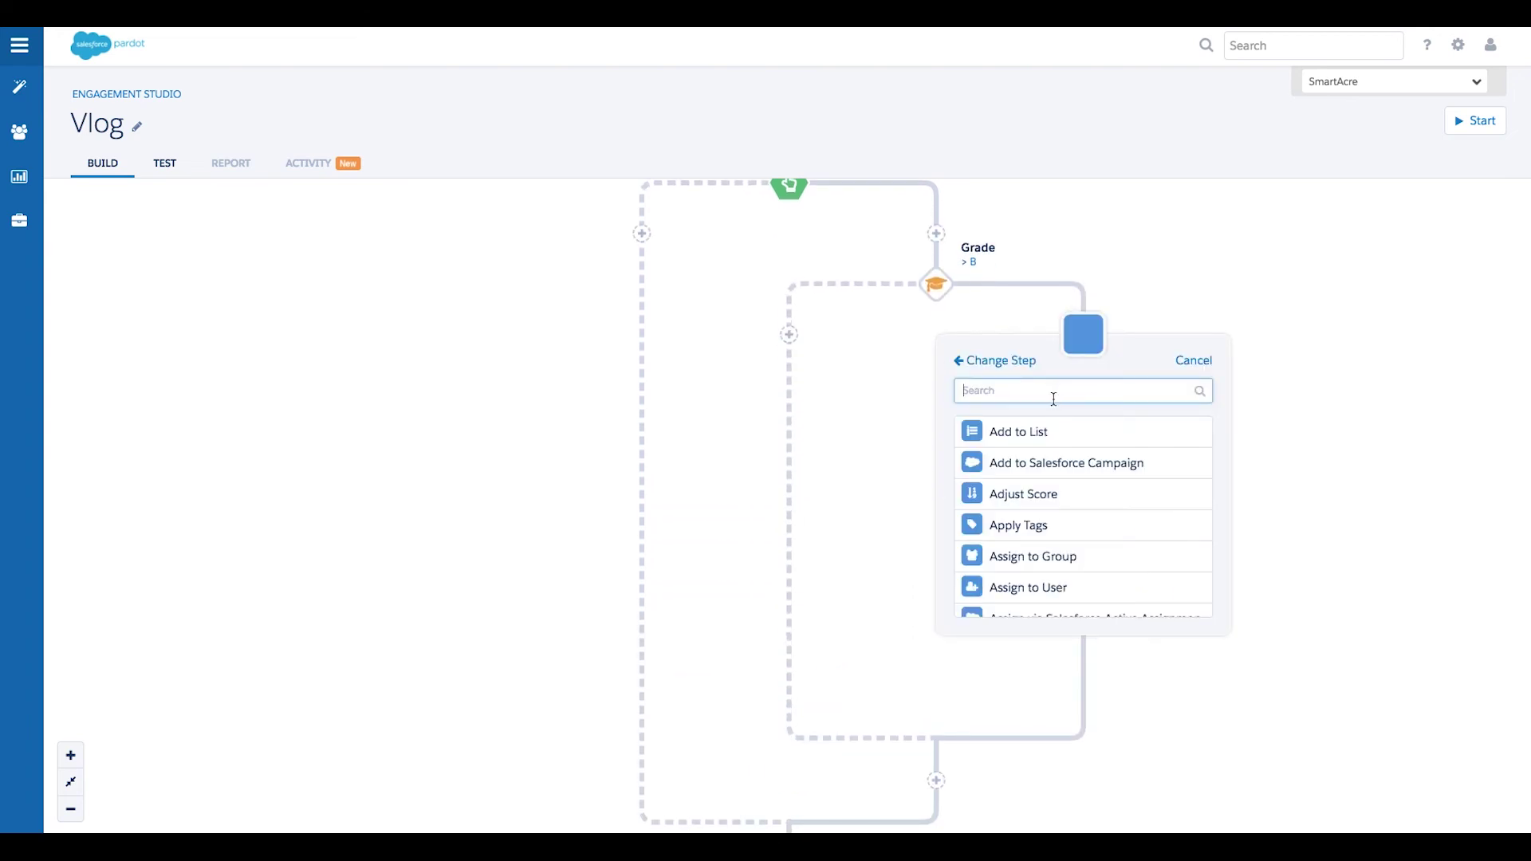
scroll(1060, 500, "down", 5)
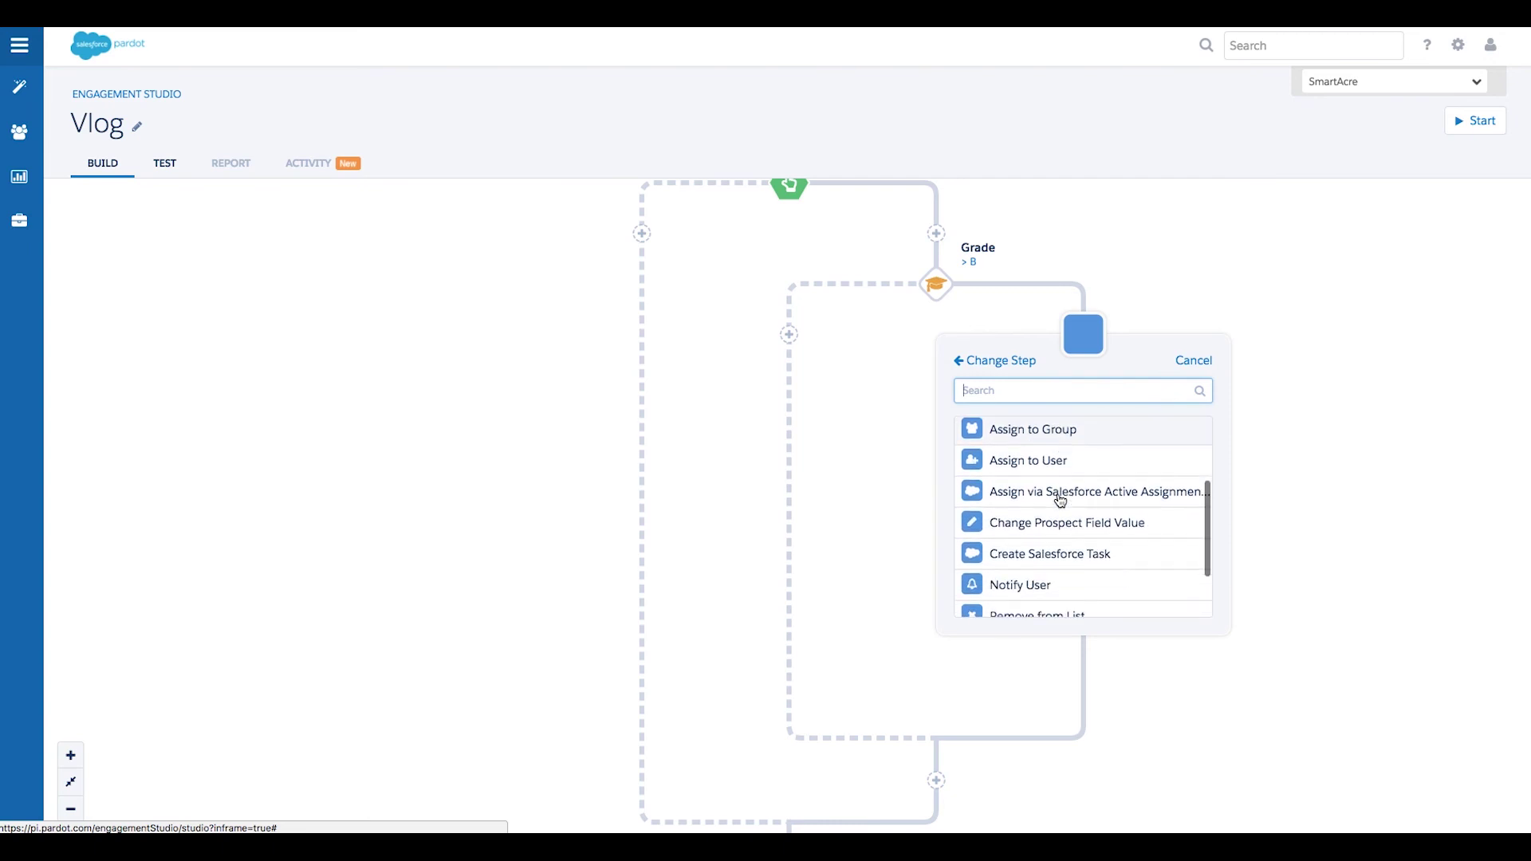
left_click(1063, 529)
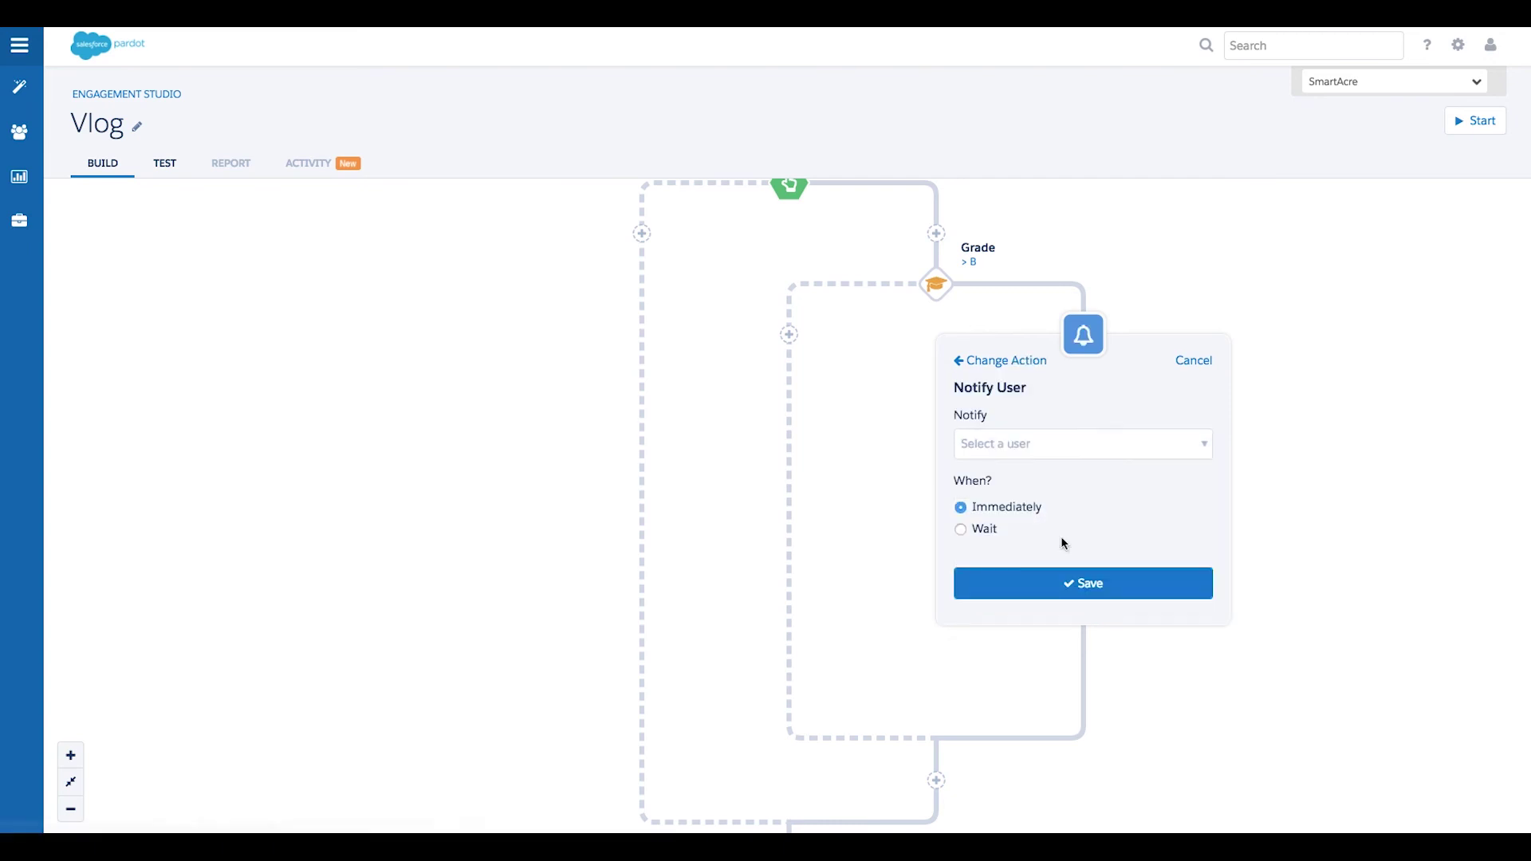
left_click(1066, 447)
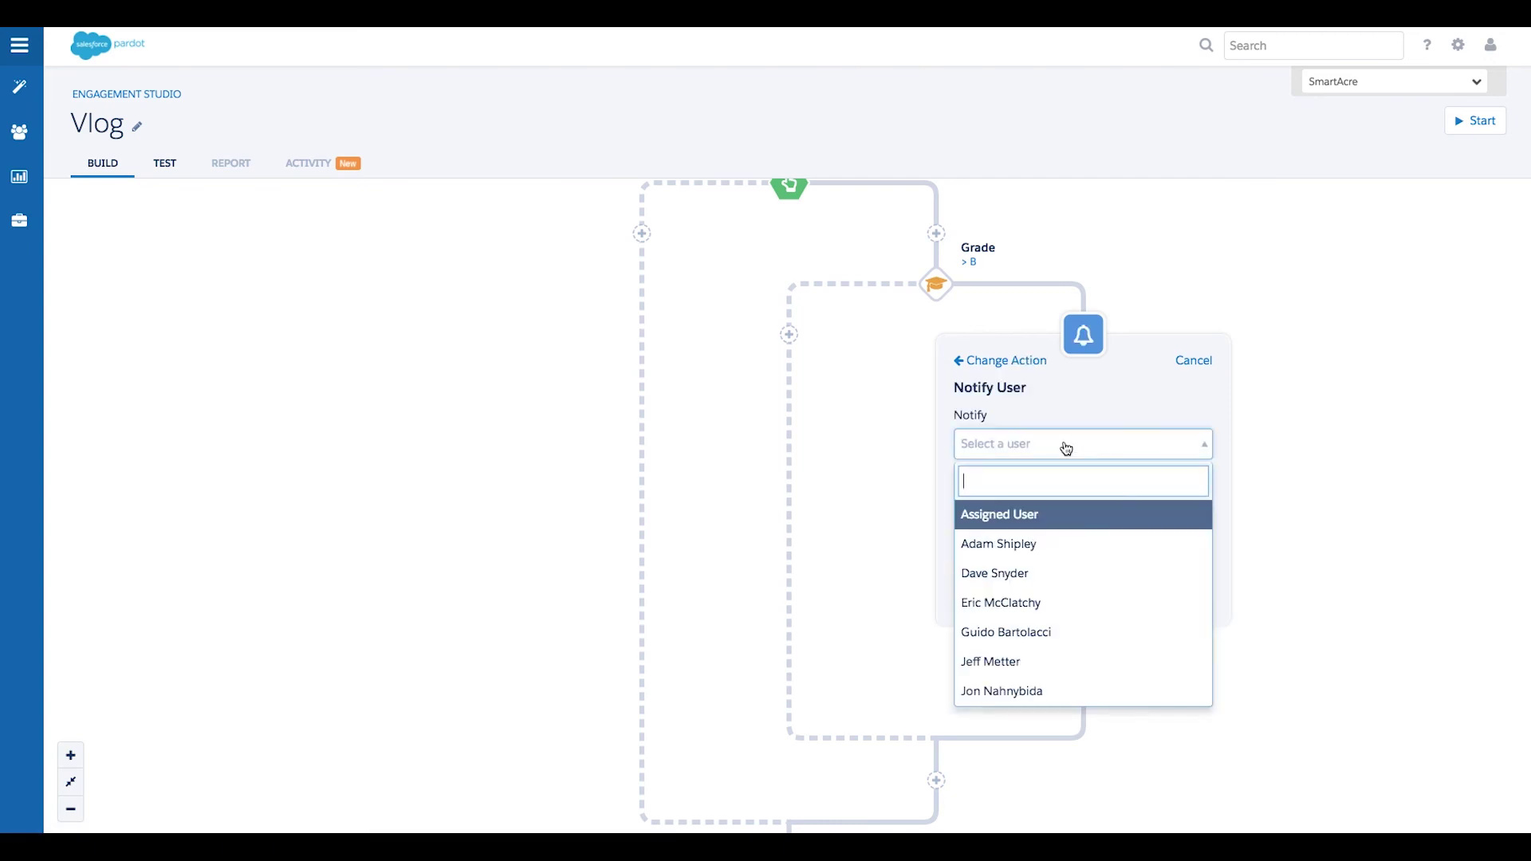
left_click(1107, 525)
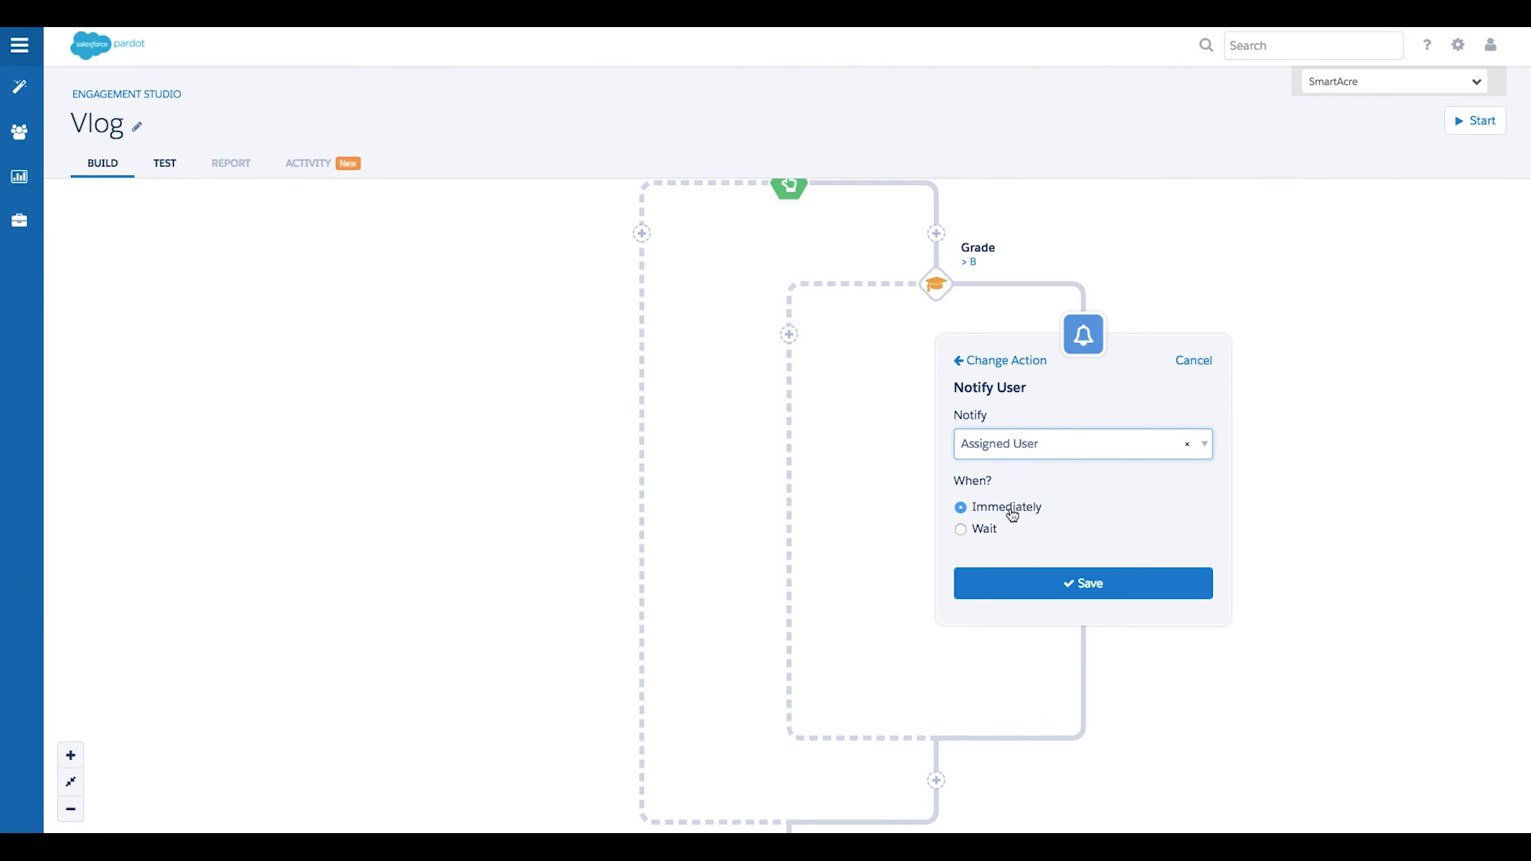
left_click(1106, 590)
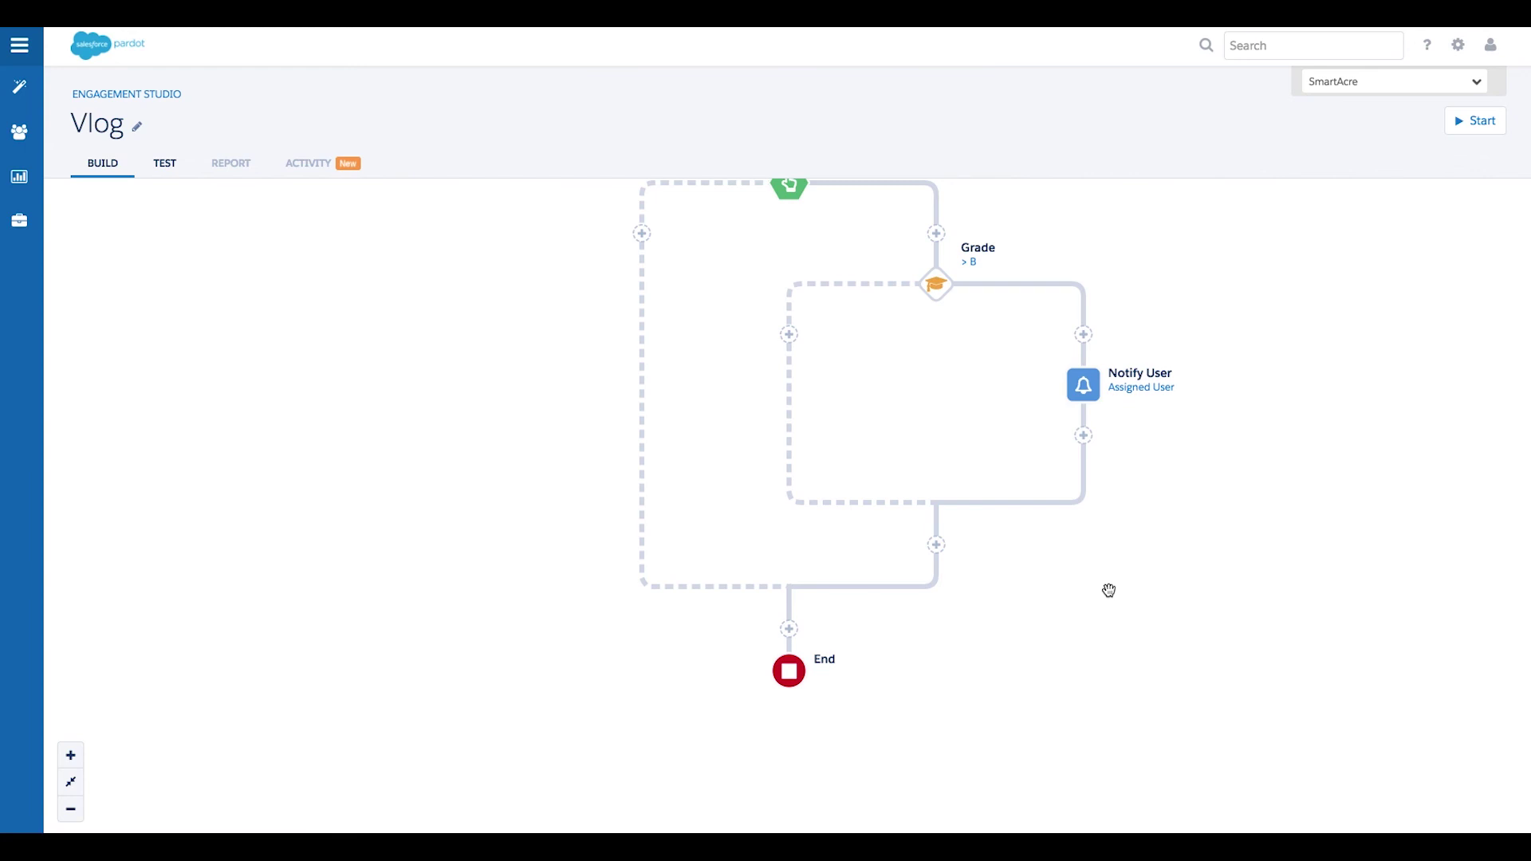
scroll(1108, 590, "down", 1)
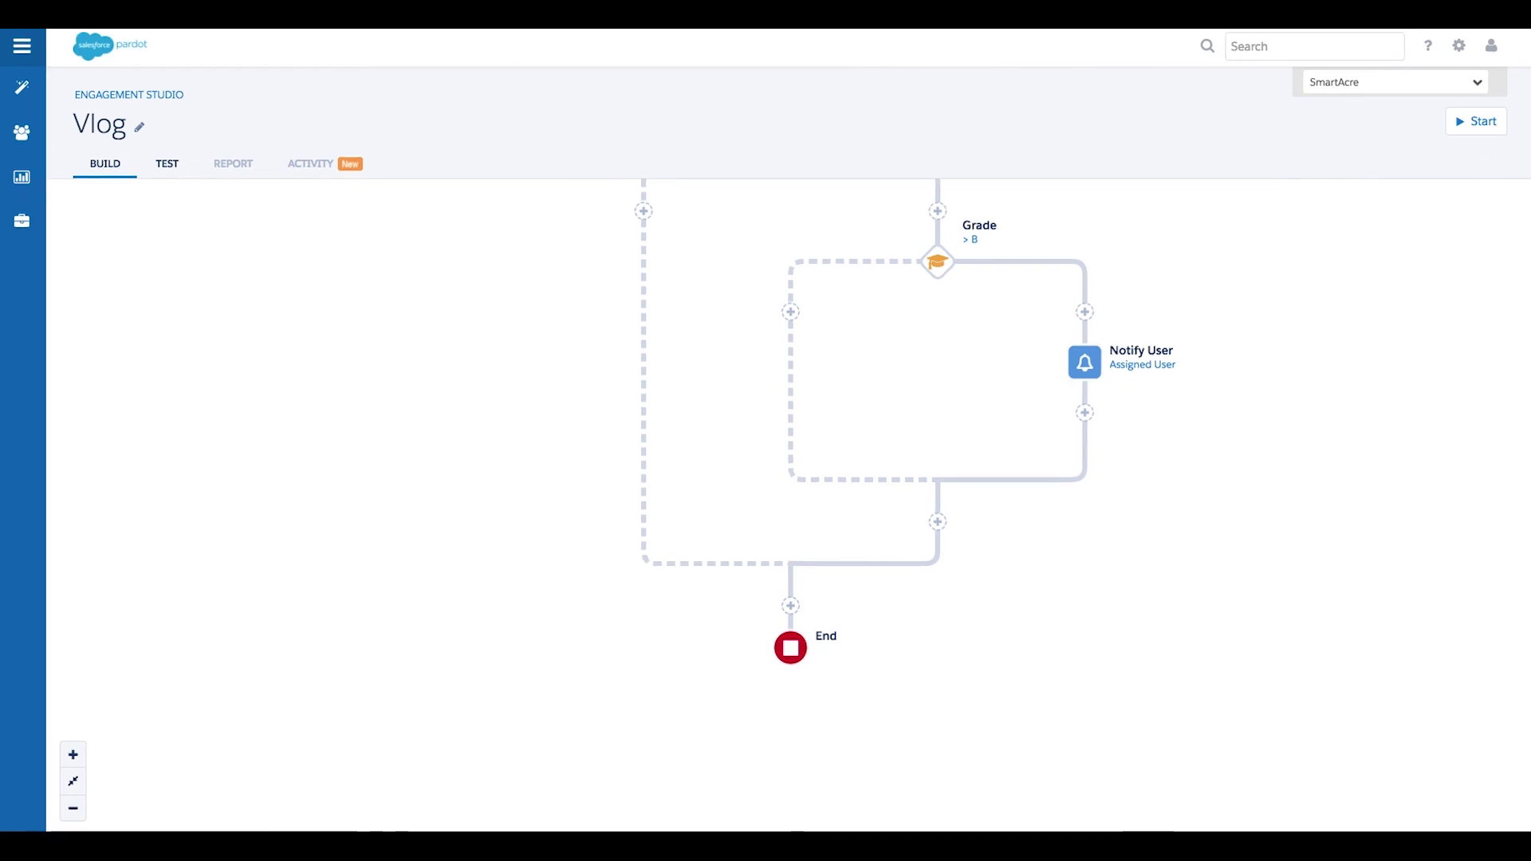
scroll(780, 730, "down", 2)
scroll(402, 758, "up", 6)
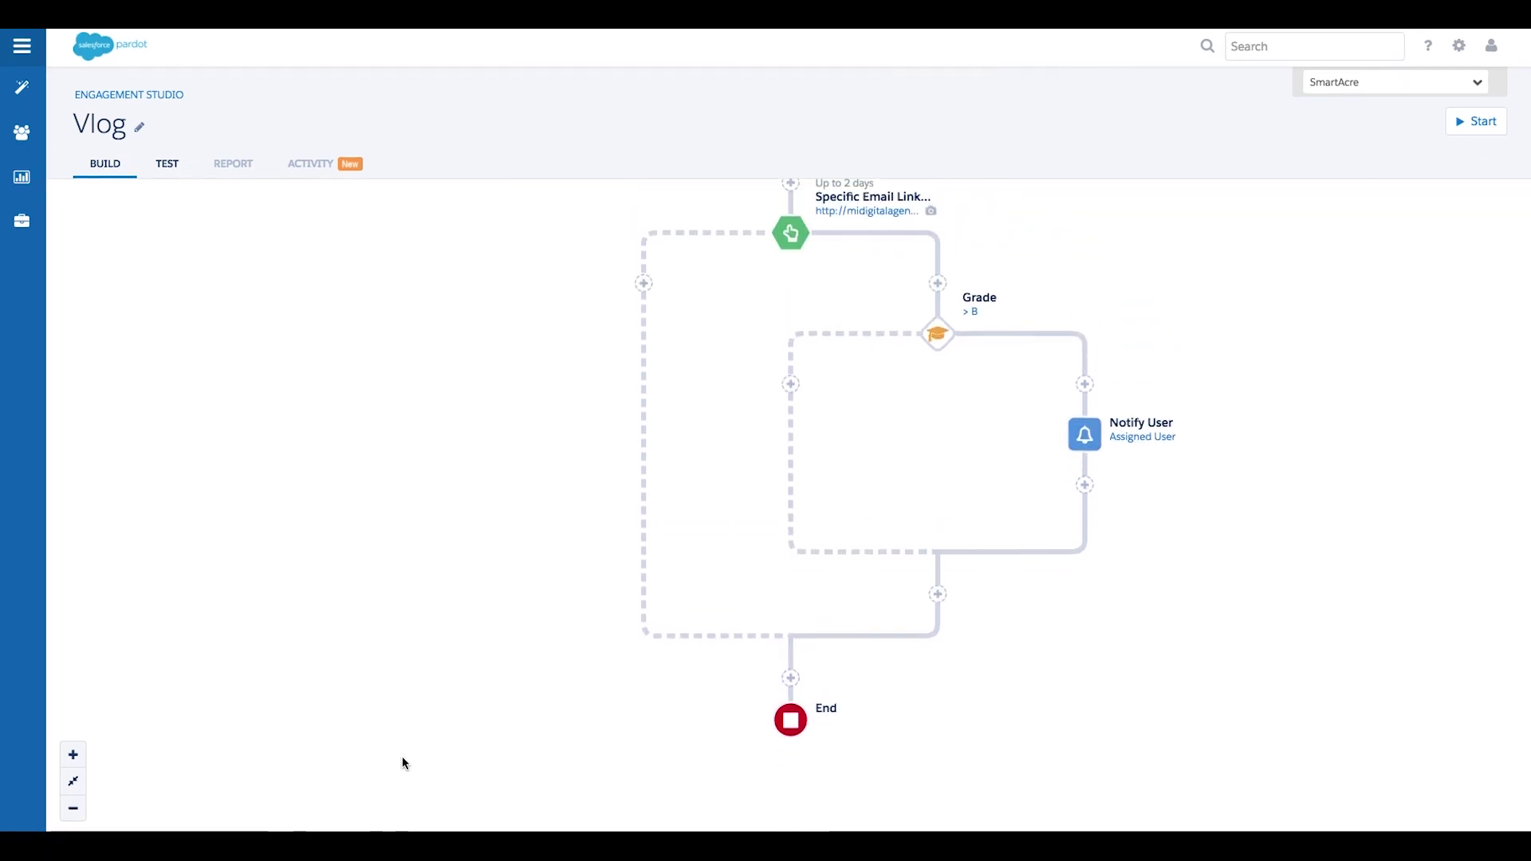
left_click(74, 781)
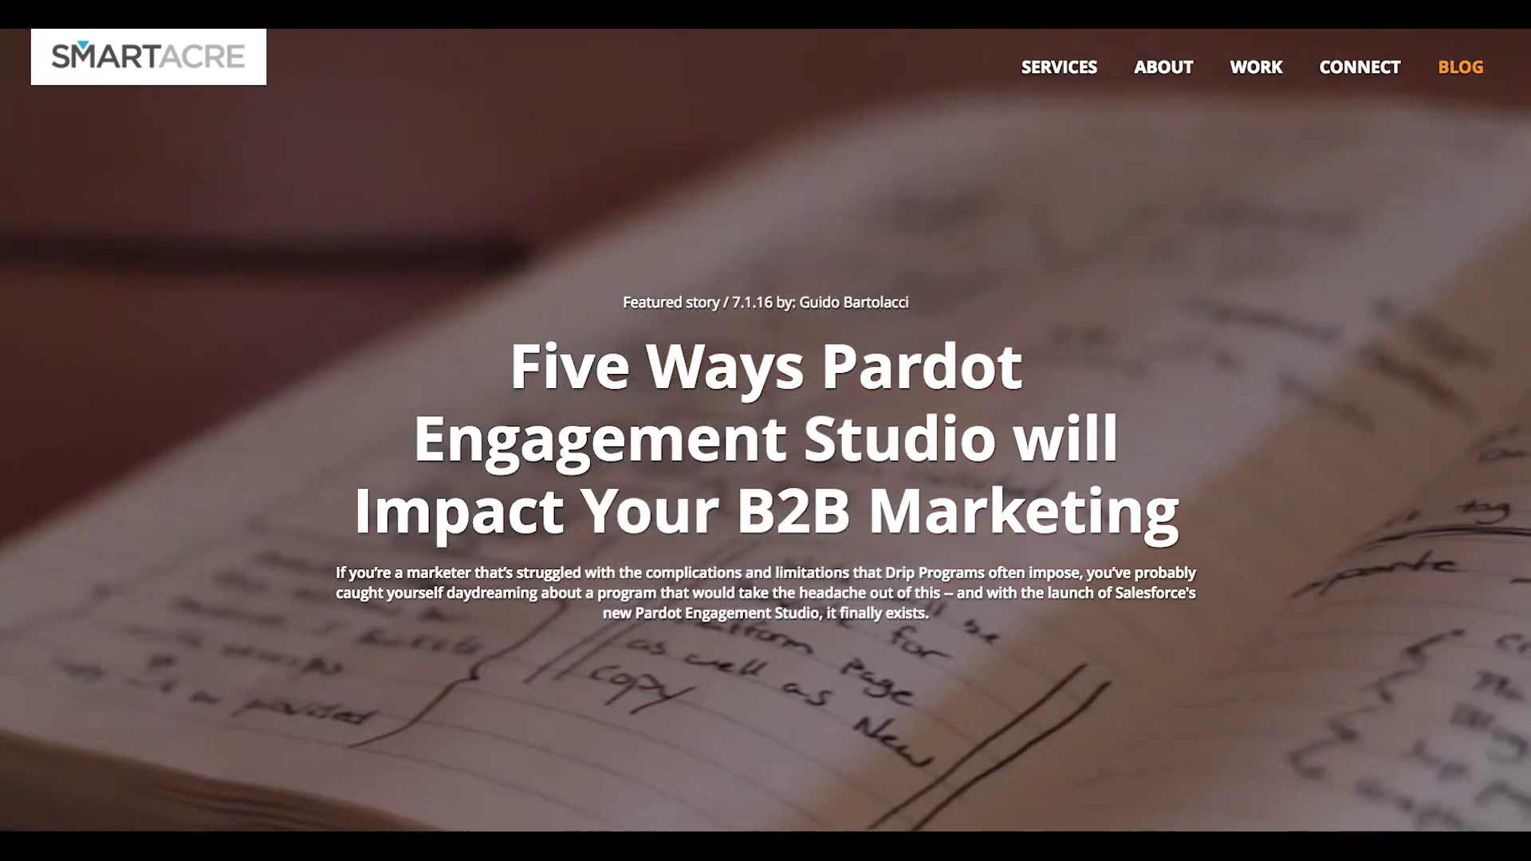
- Return from the blog article to the SmartAcre homepage via the SMARTACRE logo
left_click(184, 68)
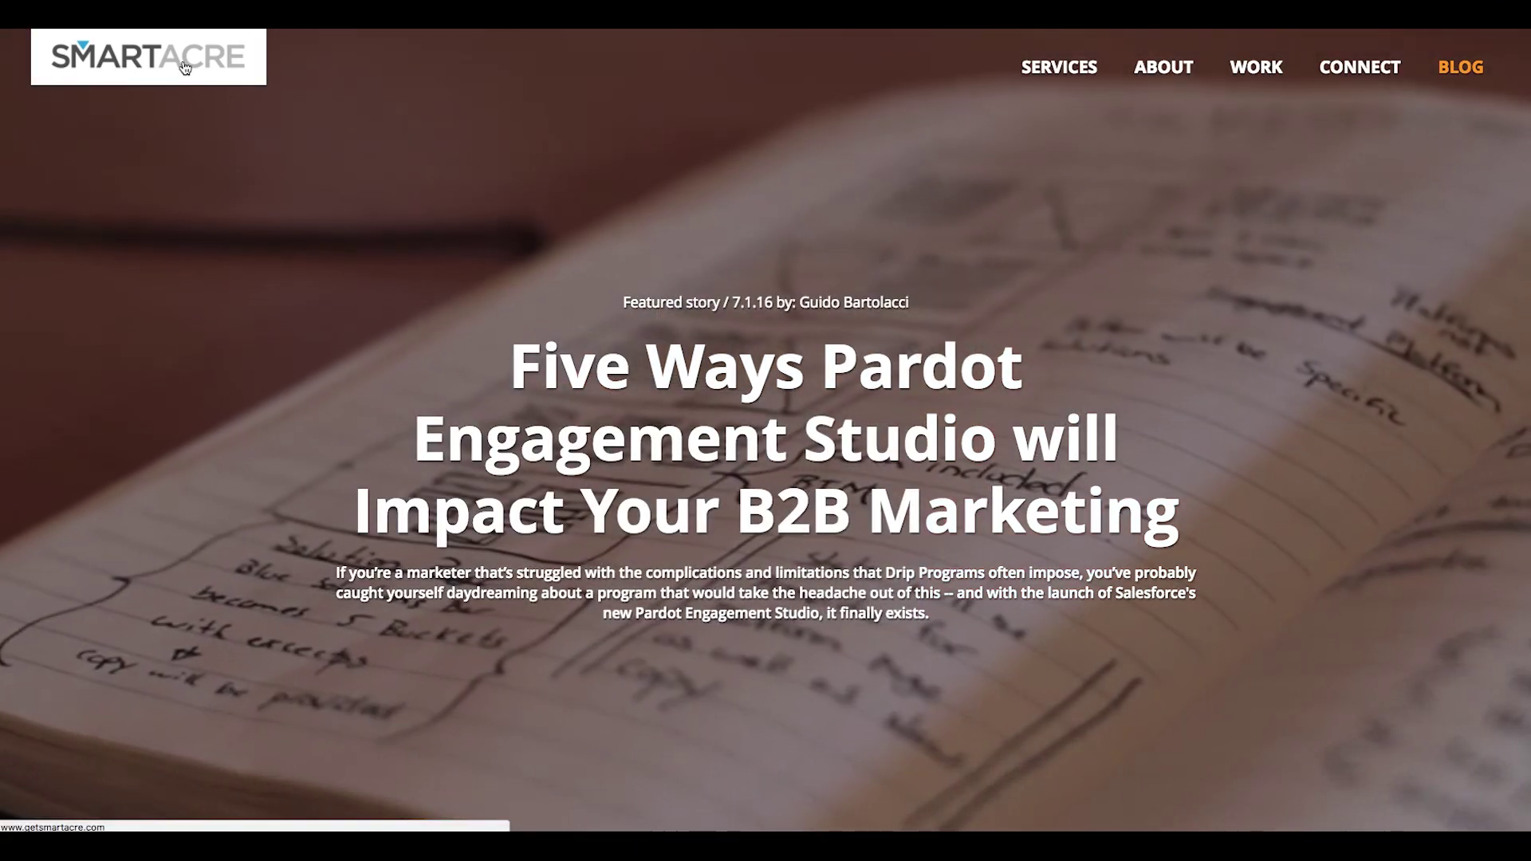